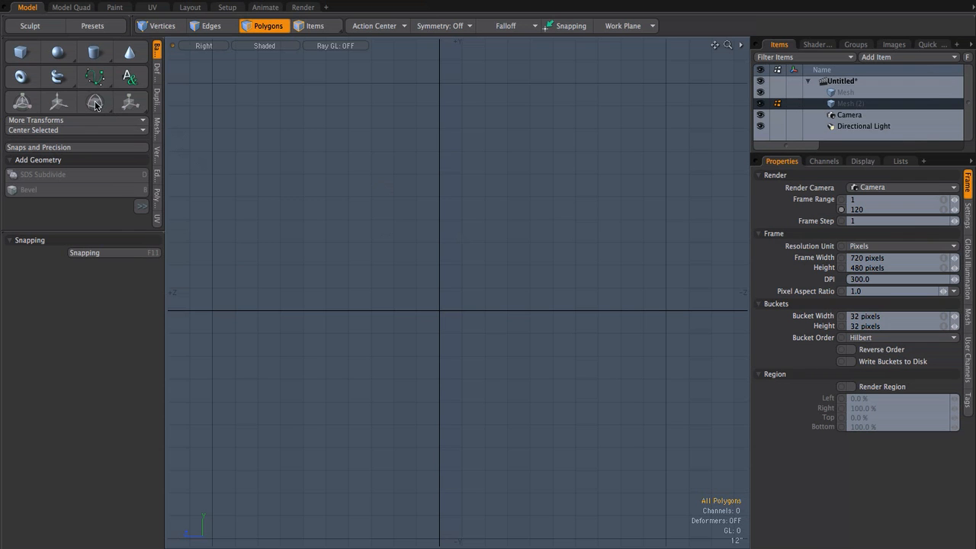
Step: Draw a four-point tube in the Right view, dipping below the origin and ending at about Y 5'4", Z -11'8.5"
left_click(57, 77)
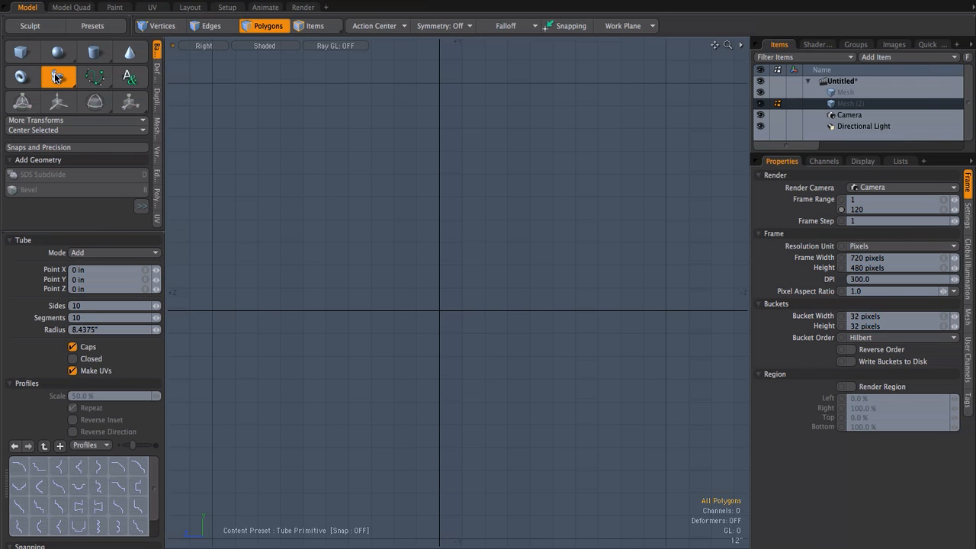
key("shift")
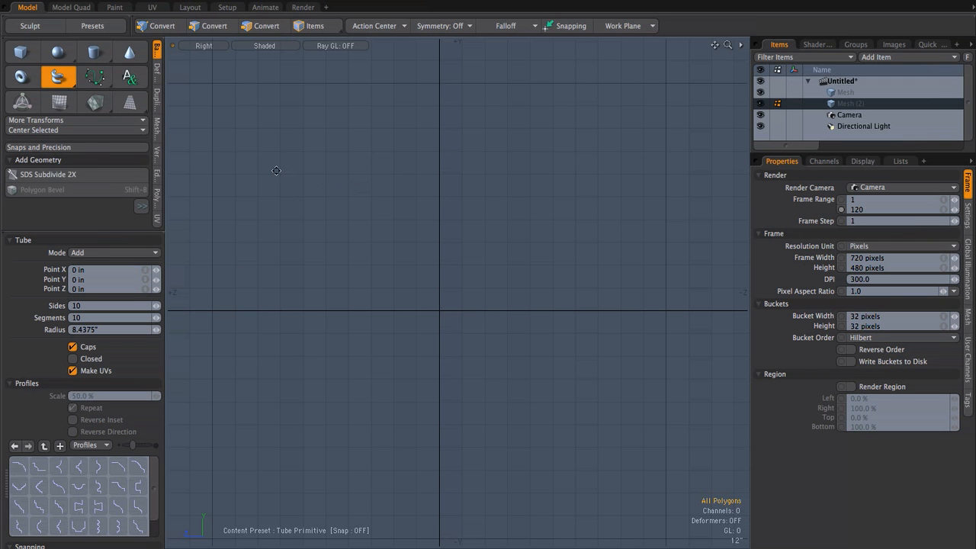
left_click_drag(239, 224, 379, 334)
left_click_drag(547, 379, 603, 382)
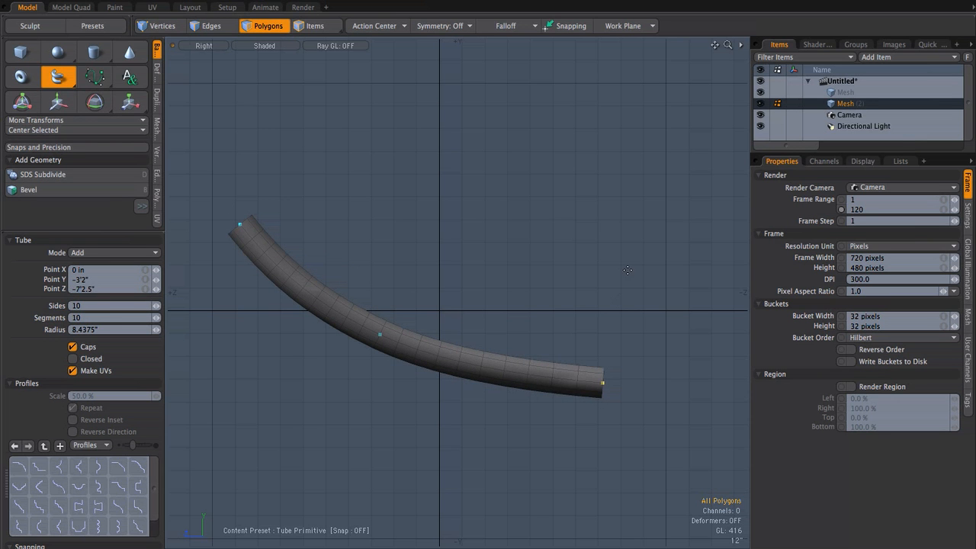
left_click_drag(695, 150, 704, 189)
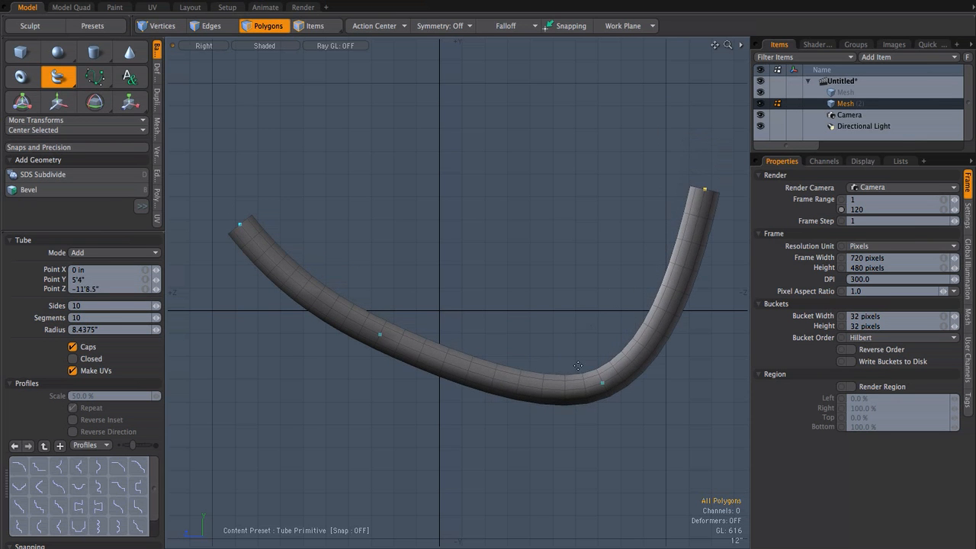
Step: Reshape the tube's bend by moving its two middle points to about Y -3'3.5", Z -5'5" and Y -34", Z 4'6"
left_click_drag(603, 384, 573, 379)
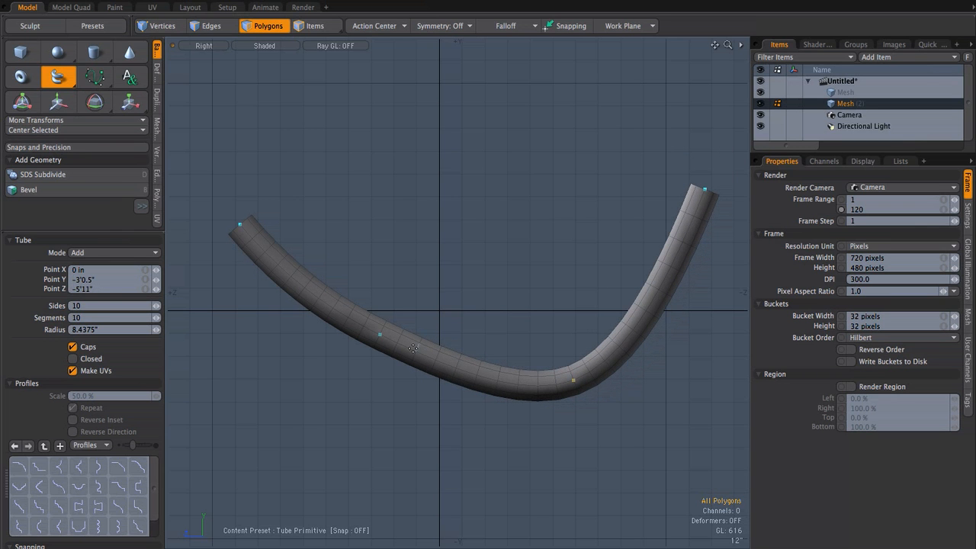
left_click_drag(380, 336, 344, 376)
left_click_drag(573, 381, 562, 389)
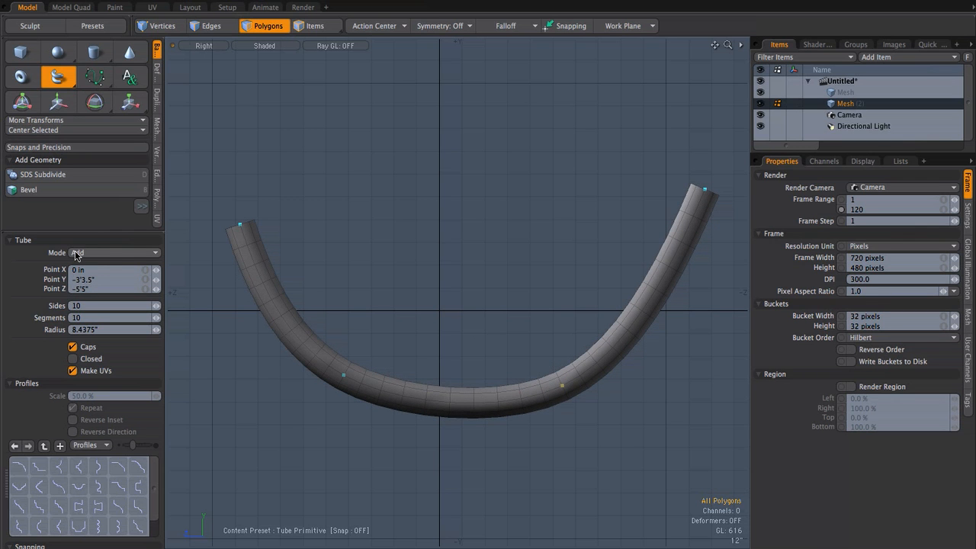
left_click(126, 254)
left_click_drag(344, 376, 421, 362)
scroll(330, 351, "up", 2)
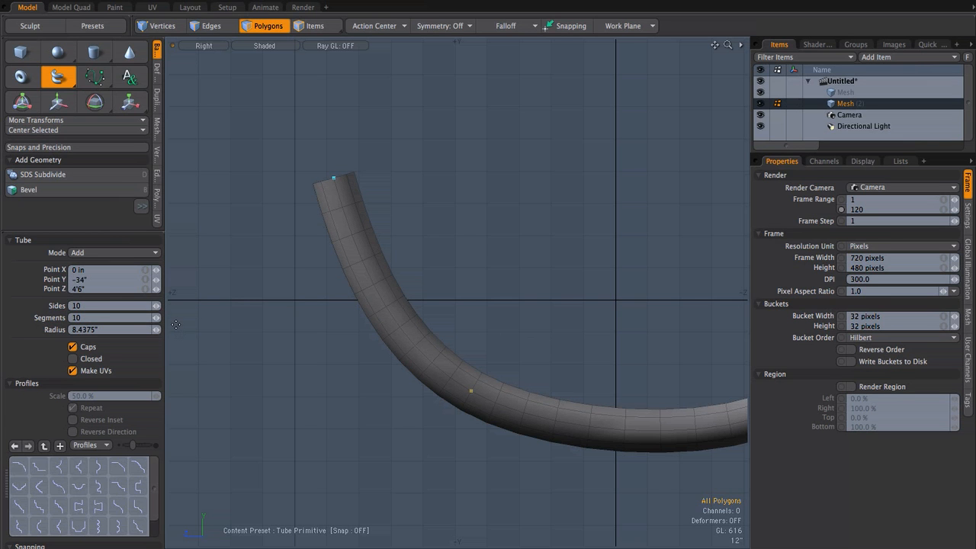
Step: Set the tube to 31 sides and 29 segments, and finish it in the Perspective view
left_click_drag(156, 307, 183, 305)
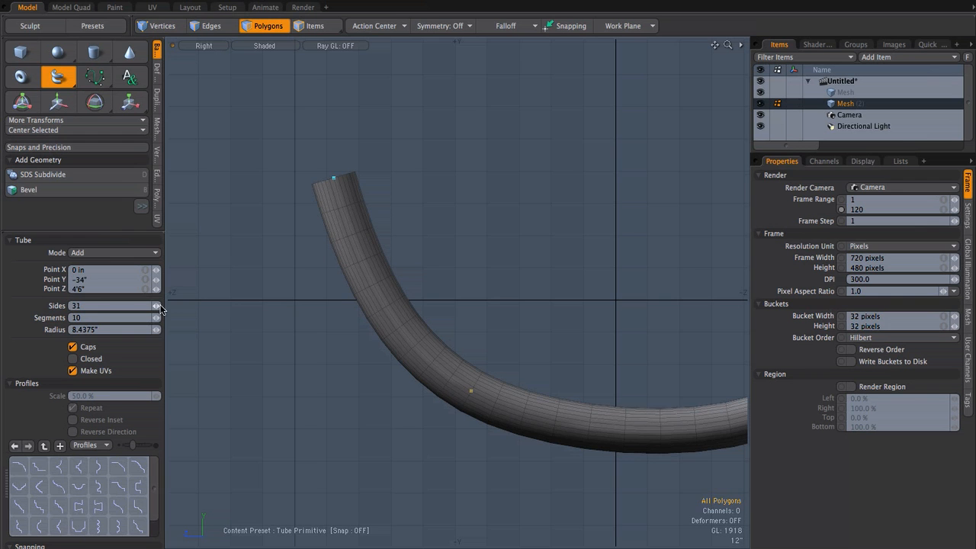
scroll(408, 305, "up", 2)
left_click_drag(155, 318, 176, 317)
scroll(433, 336, "up", 1)
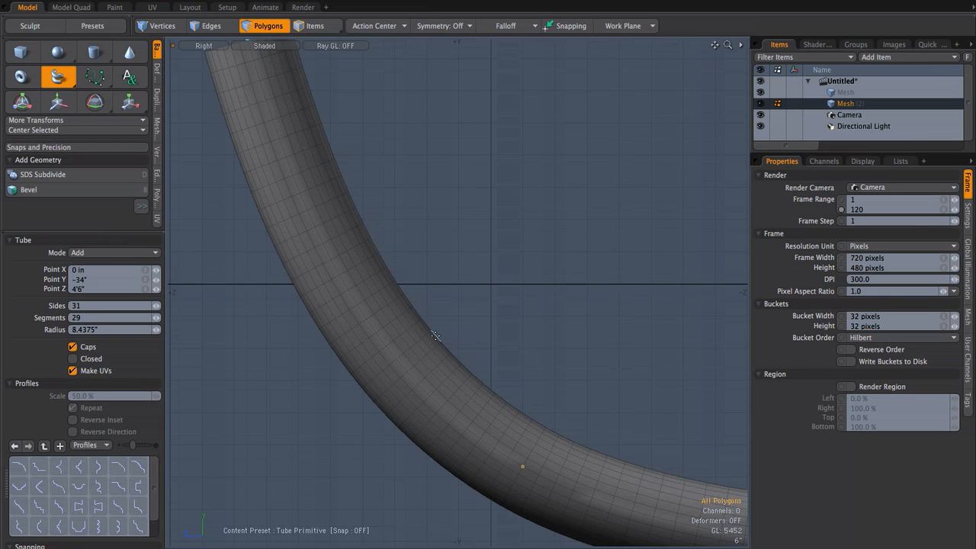
left_click_drag(387, 308, 460, 373, "alt")
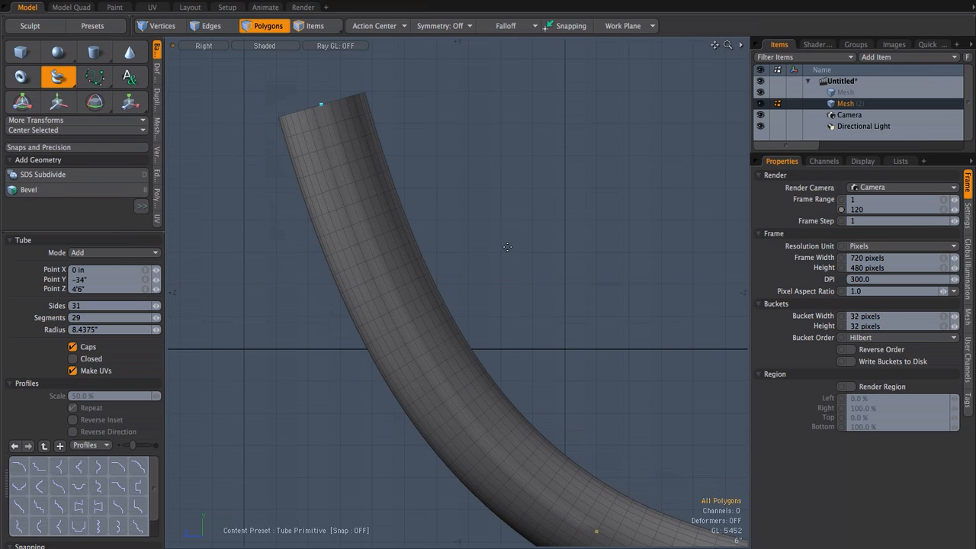
key("ctrl+space")
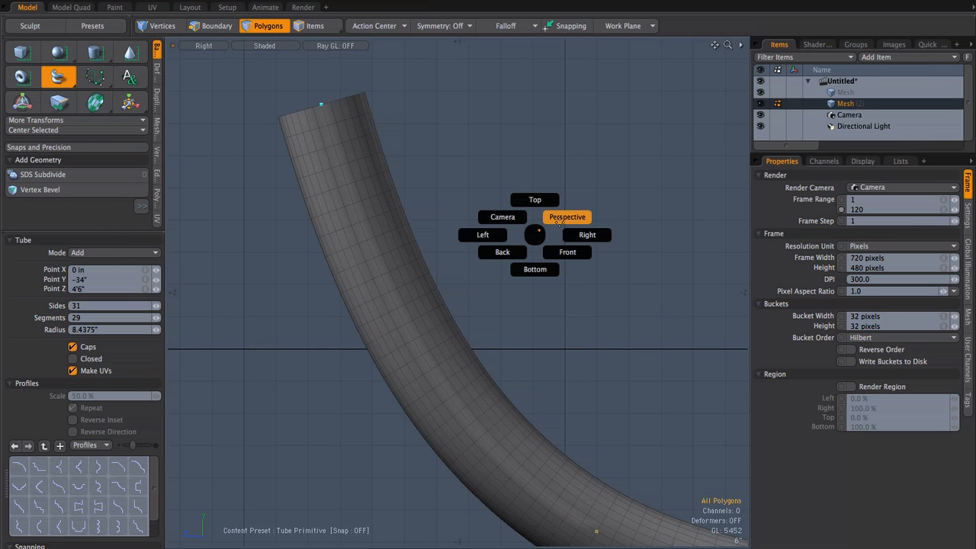
left_click(561, 222)
left_click_drag(544, 238, 455, 298, "alt")
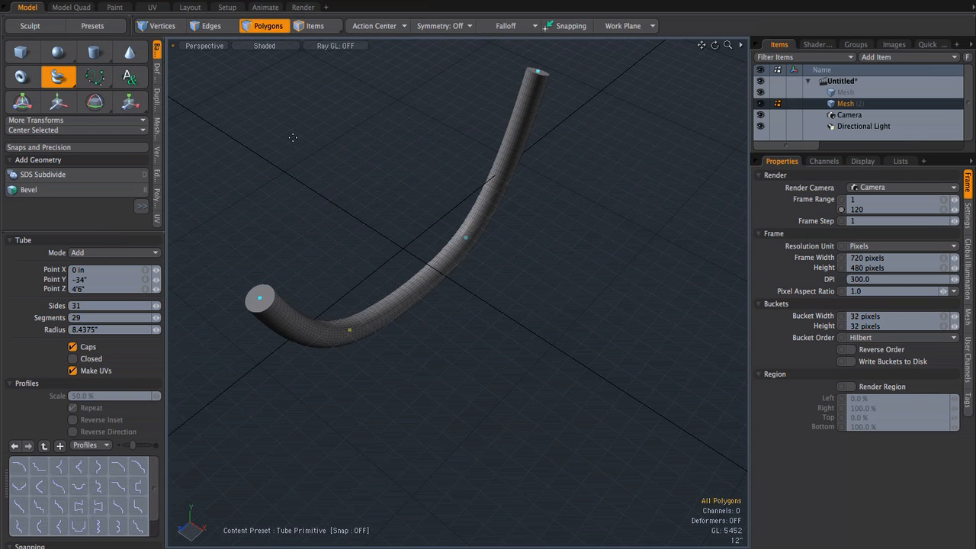
key("space")
Step: Reduce the tube to its two end-cap polygons by cutting them, deleting the rest and pasting them back
left_click_drag(497, 277, 527, 305, "alt")
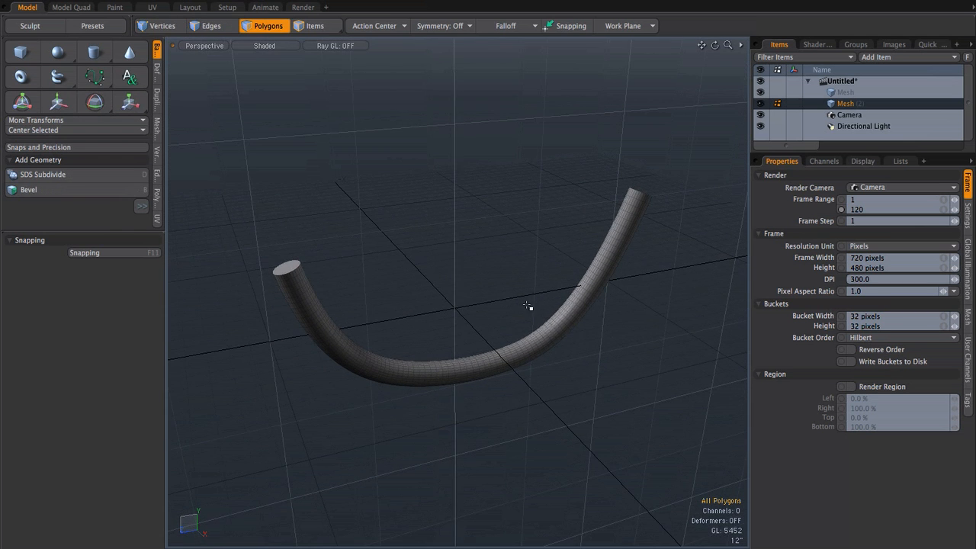
left_click(292, 269)
left_click_drag(633, 222, 682, 239, "alt")
left_click(689, 240, "shift")
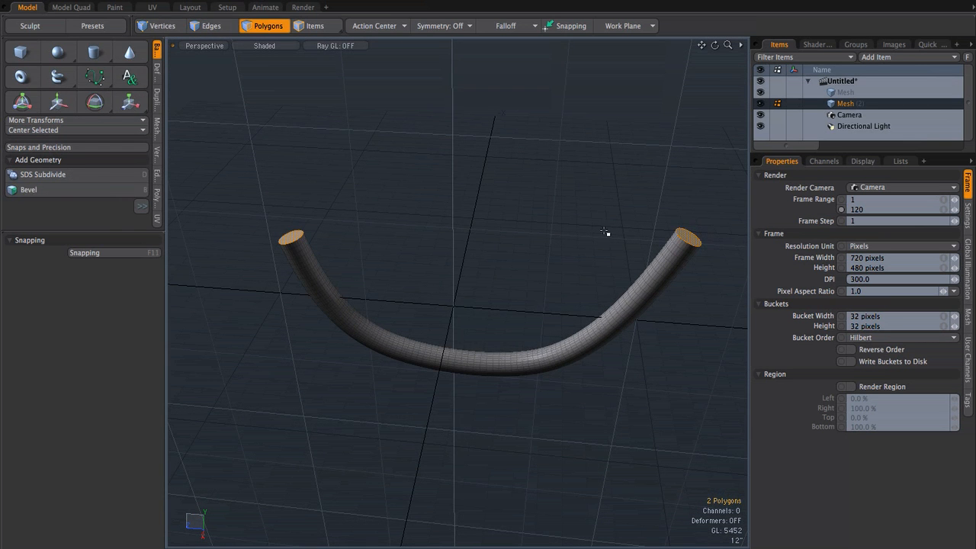
left_click(526, 221)
key("Delete")
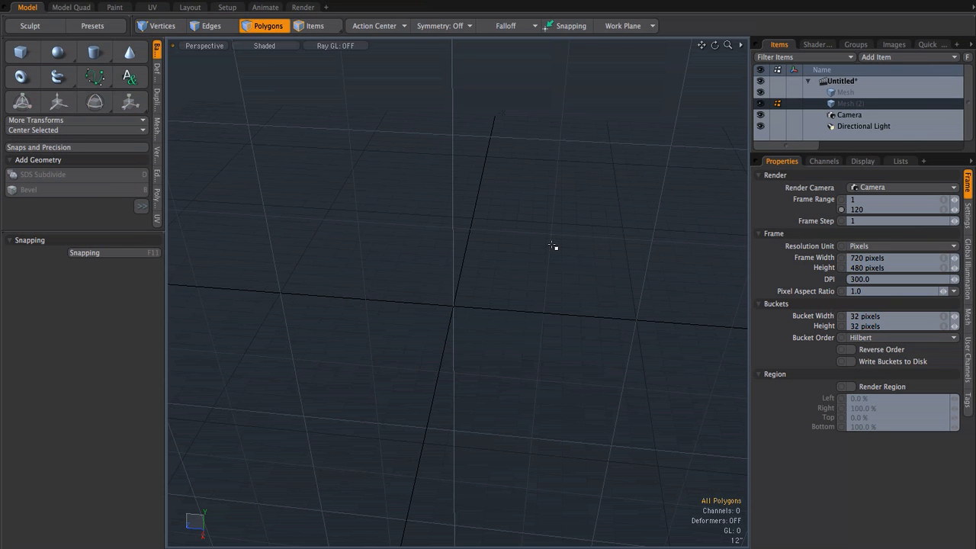
key("ctrl+v")
left_click_drag(587, 272, 593, 266, "alt")
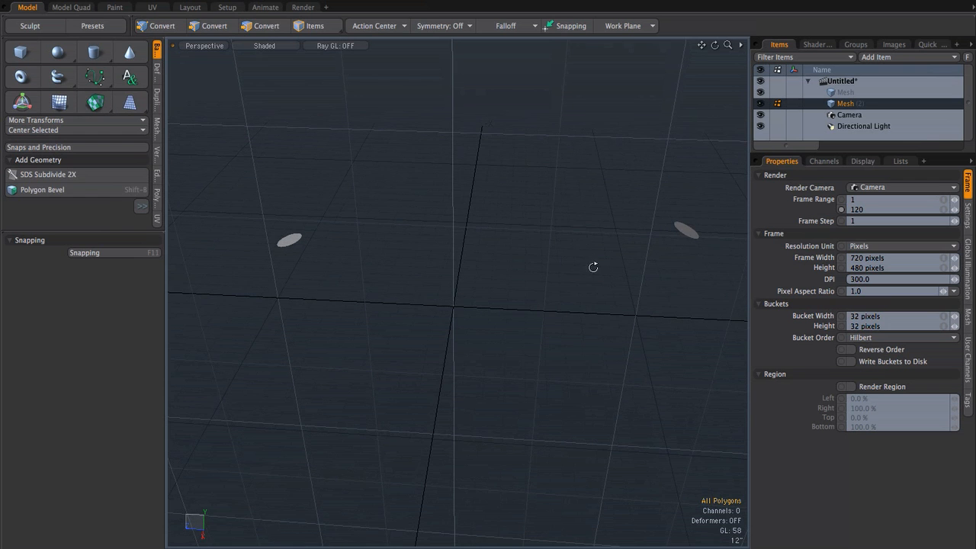
Step: Bridge the two end-cap polygons into a curved tube with 40 segments
left_click(691, 232, "shift")
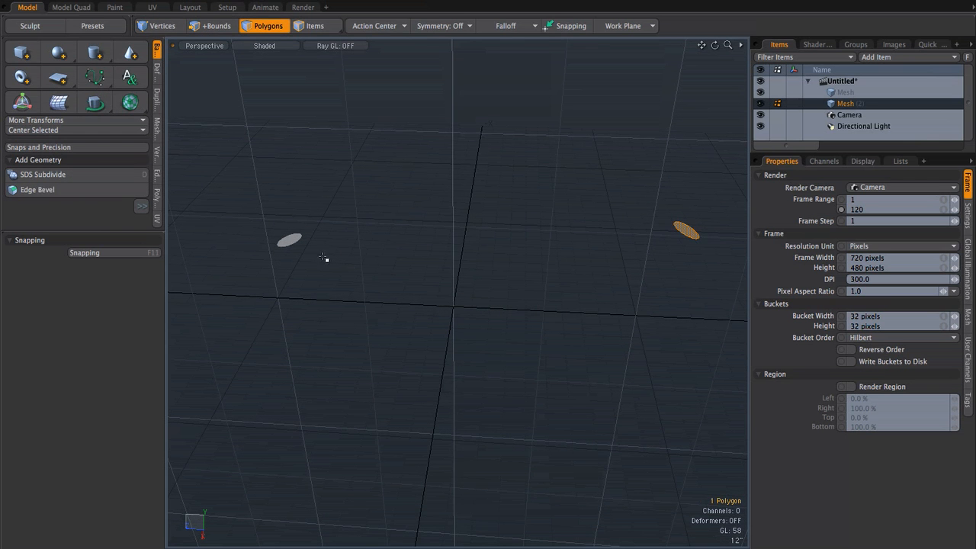
left_click(292, 245, "shift")
left_click(156, 98)
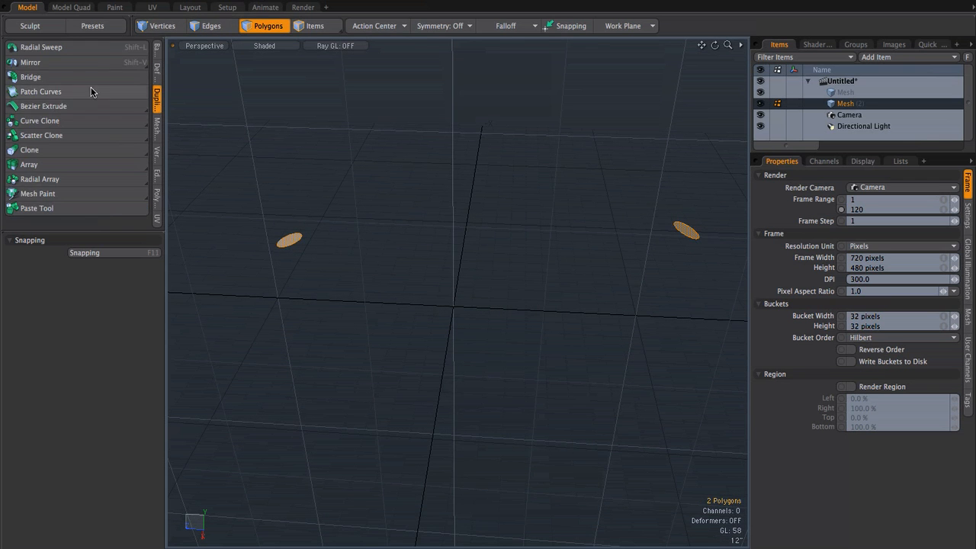
left_click(59, 76)
left_click(627, 328)
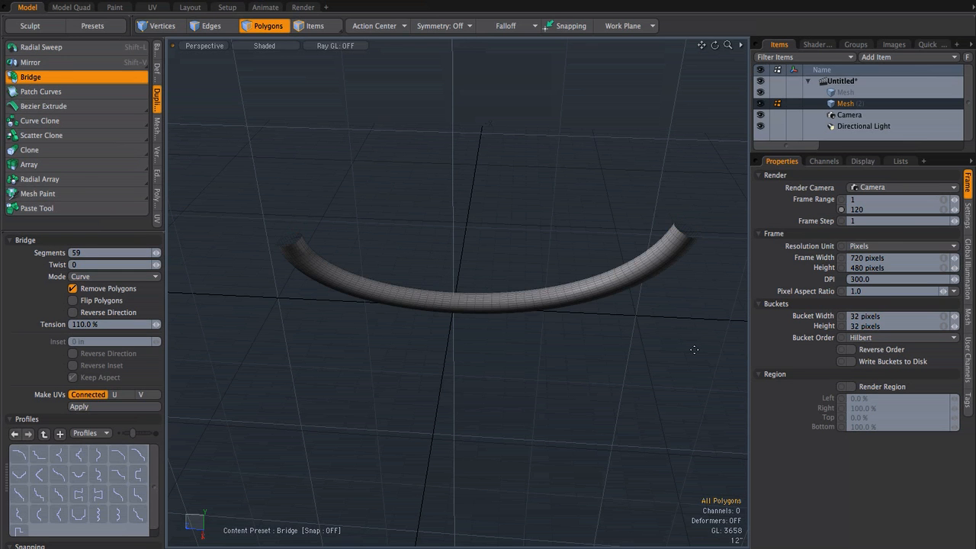
left_click_drag(456, 287, 518, 246, "alt")
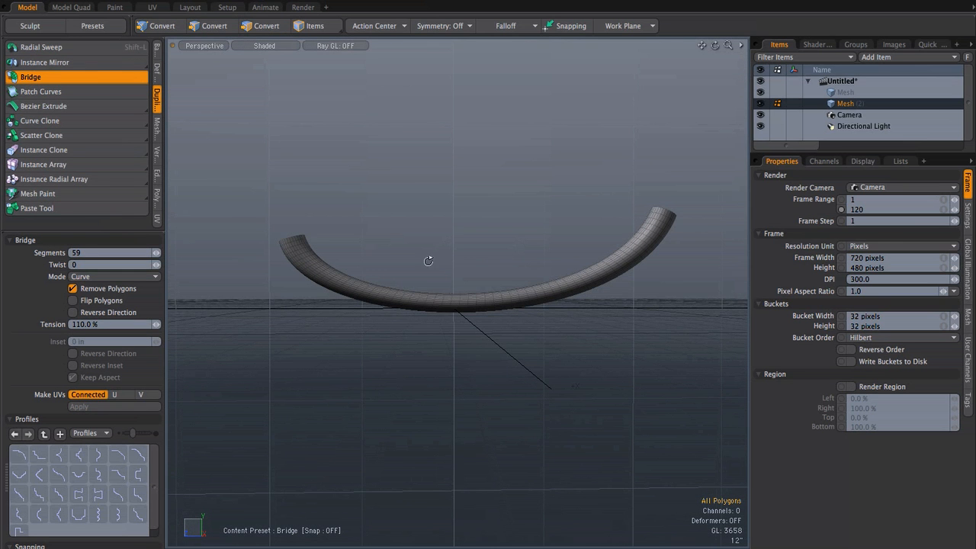
left_click_drag(515, 293, 606, 330, "alt")
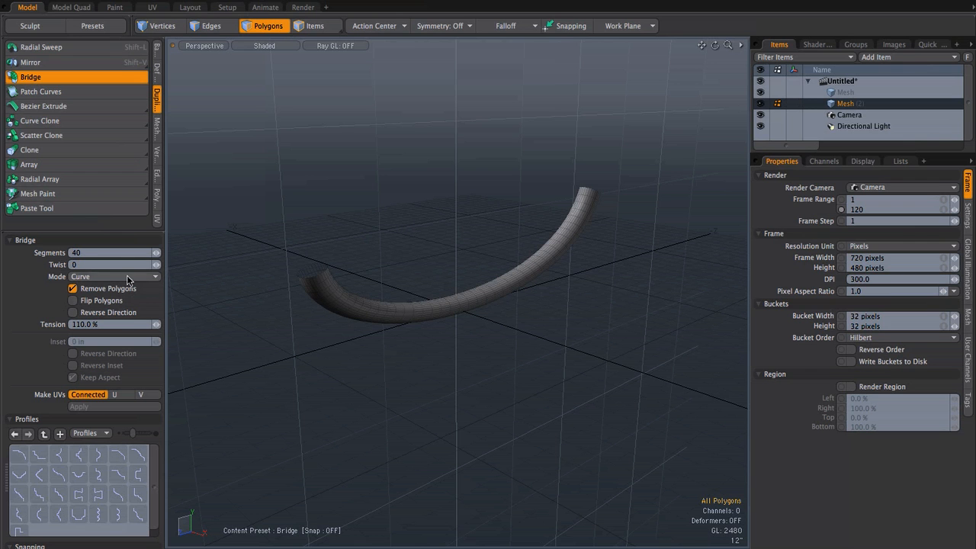
Step: Try the Linear mode on the bridge and return it to Curve
left_click(86, 277)
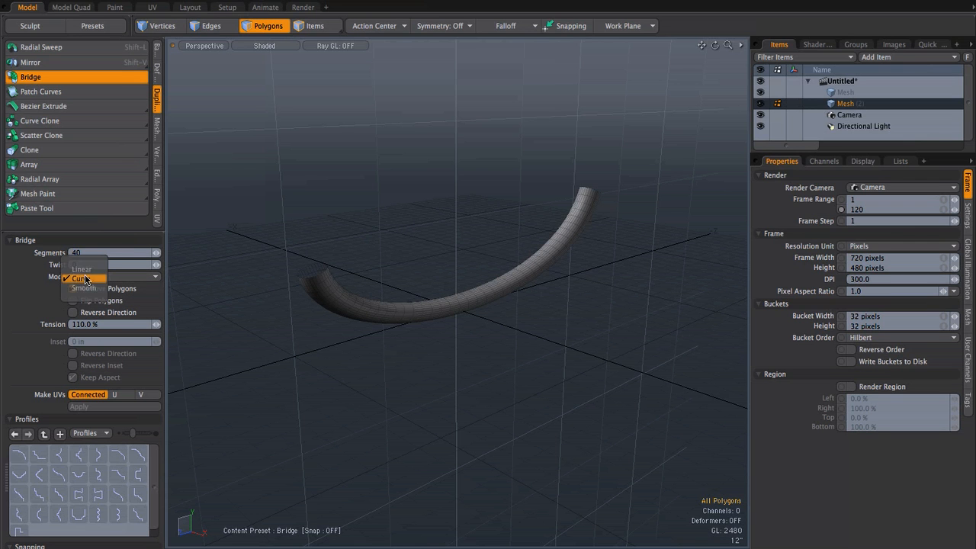
left_click(84, 270)
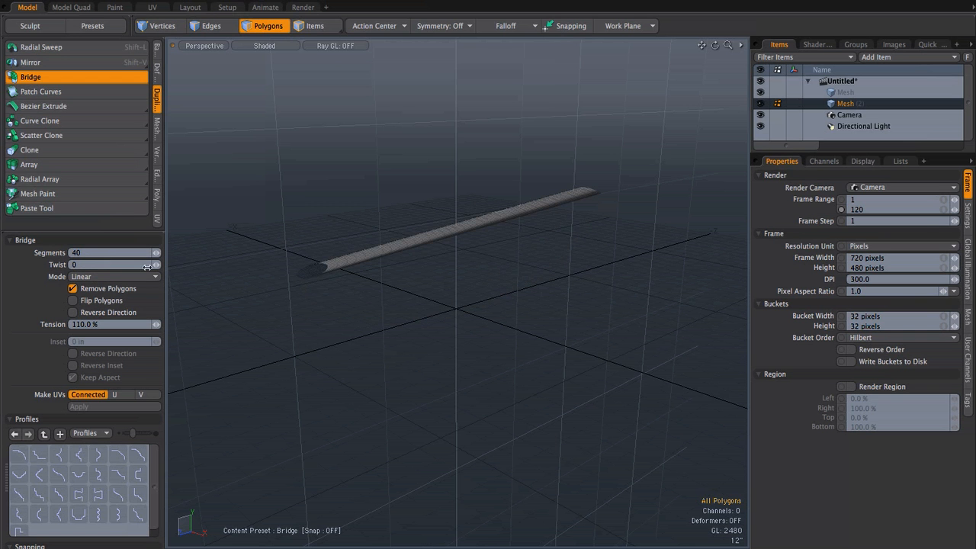
scroll(418, 246, "up", 4)
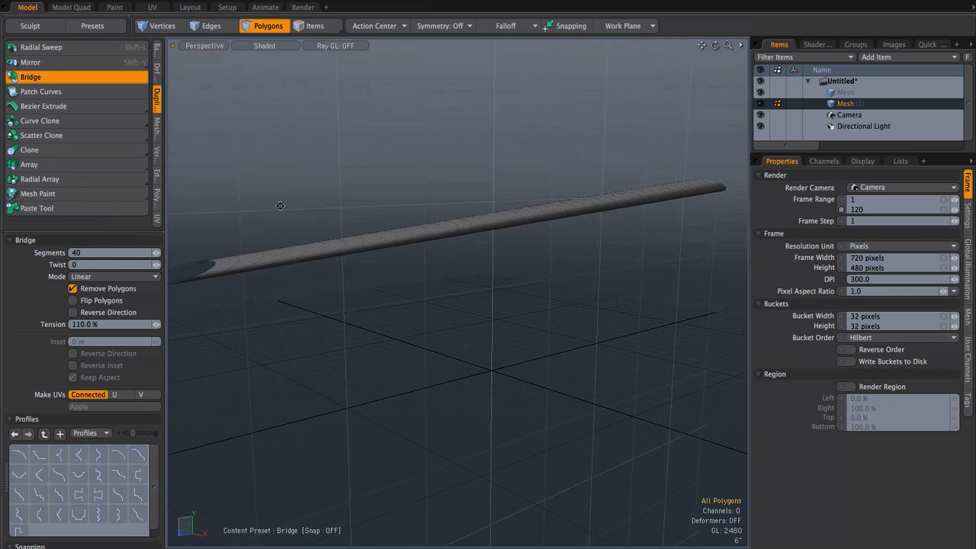
left_click(116, 276)
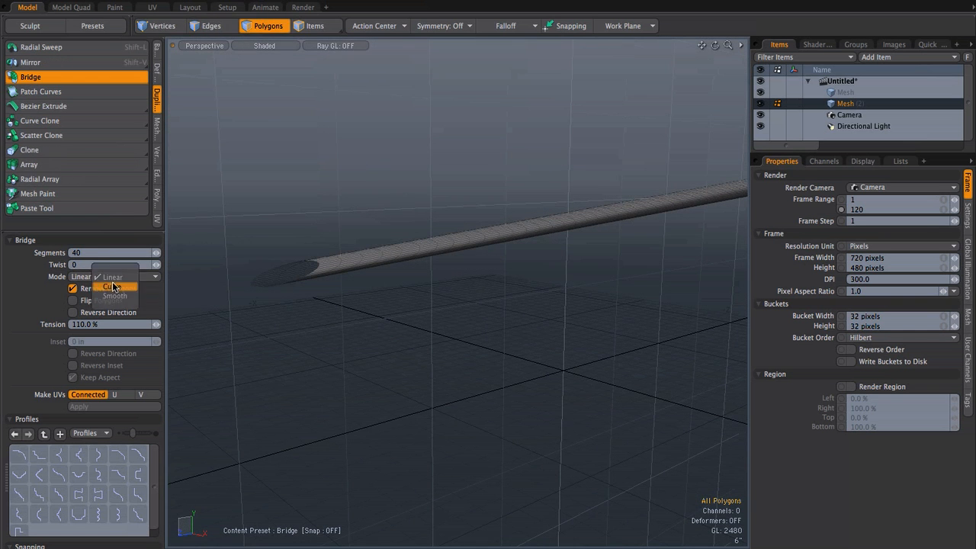
left_click(114, 288)
left_click_drag(503, 301, 478, 301, "alt")
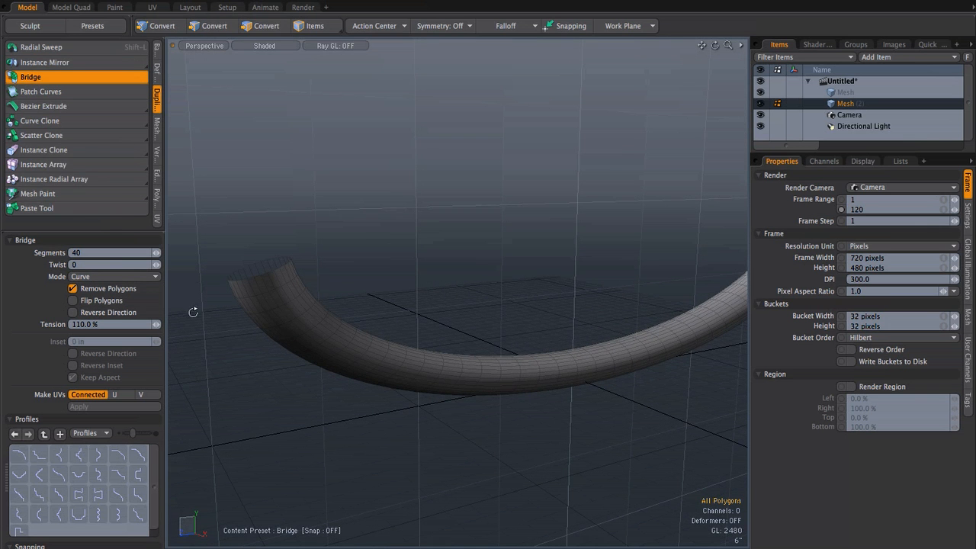
Step: Set the curved bridge's tension to 160% and inspect the resulting bend
left_click_drag(155, 324, 193, 324)
left_click_drag(446, 305, 192, 162, "alt")
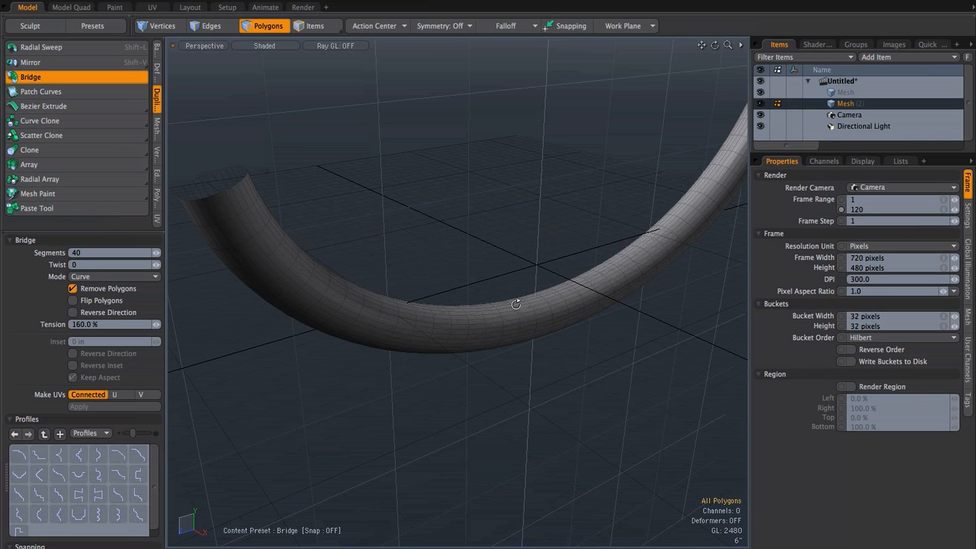
left_click_drag(521, 306, 416, 262, "alt")
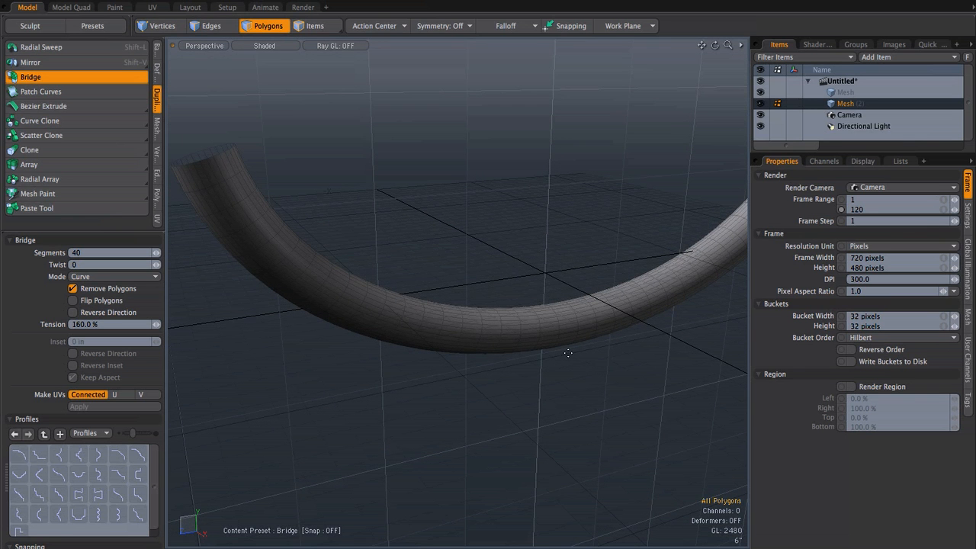
left_click_drag(549, 364, 491, 341, "alt")
left_click_drag(512, 374, 510, 325, "alt")
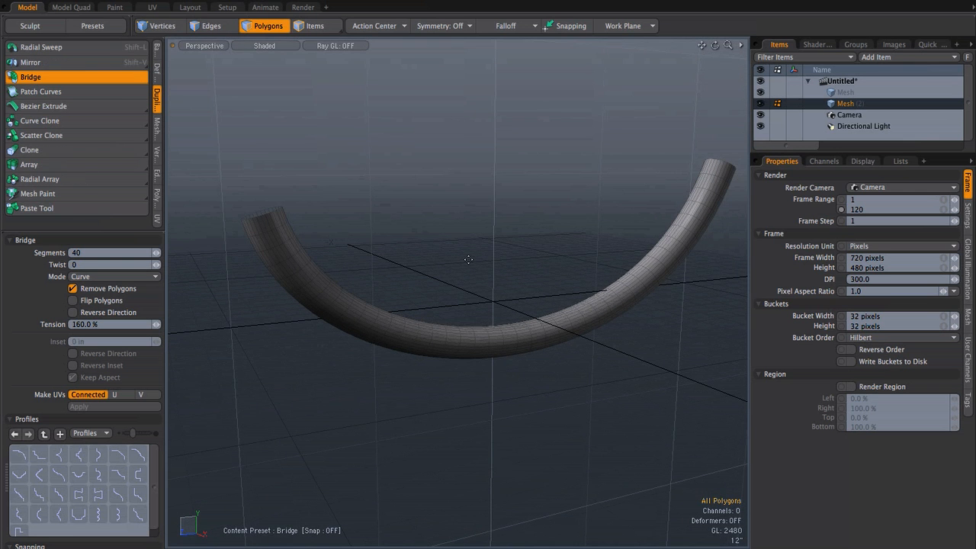
Step: Finish the bridge and delete the whole bridged tube from the mesh
key("space")
double_click(440, 345)
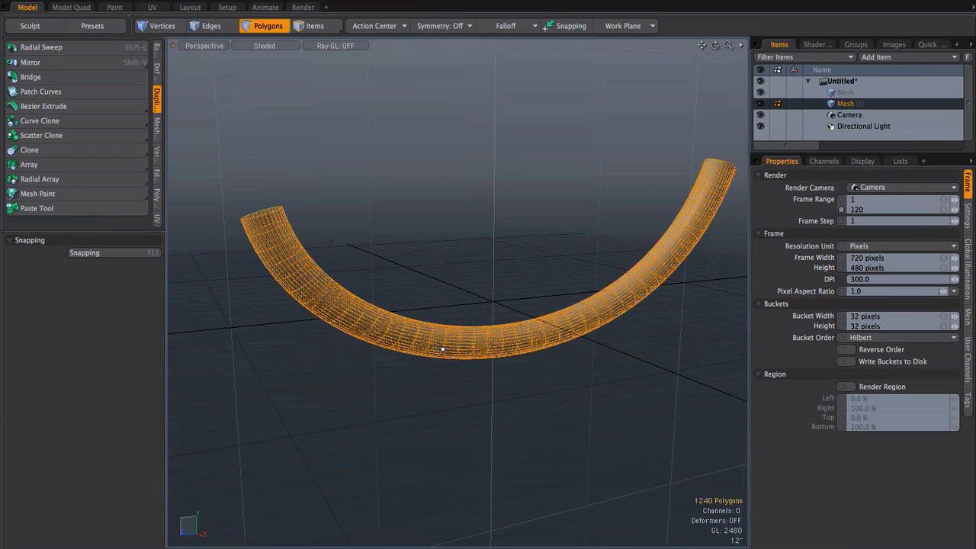
key("Delete")
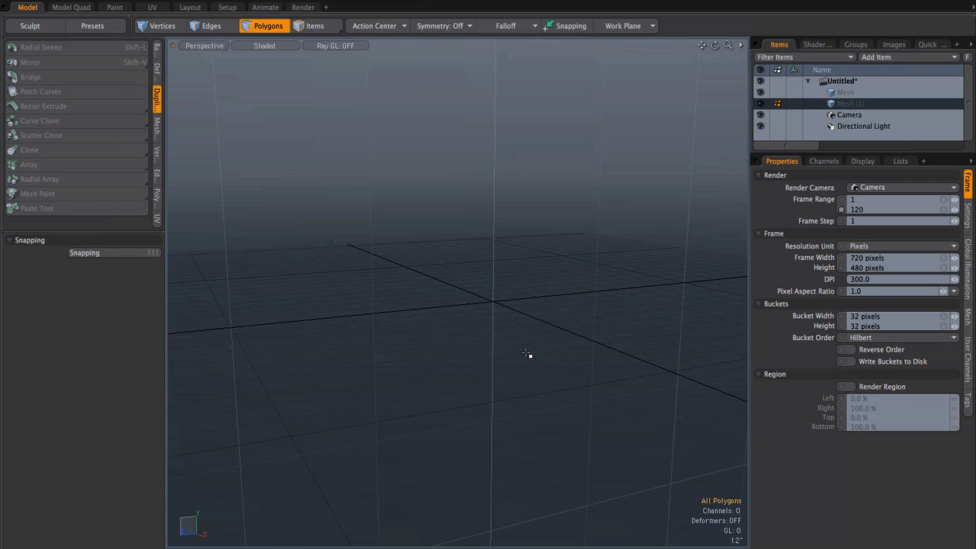
Step: Switch to the Right view and enlarge the modeling tool area until its category names show in full
key("ctrl+space")
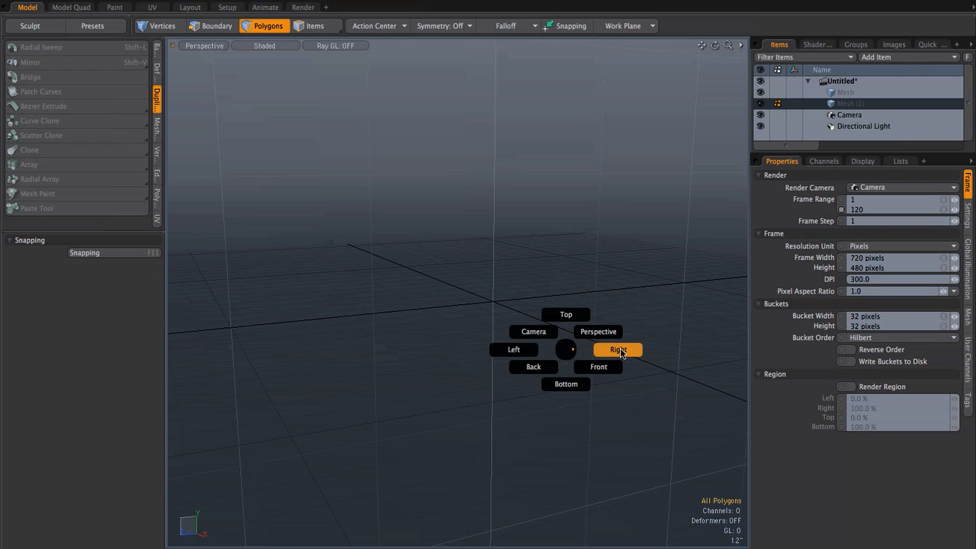
left_click(618, 351)
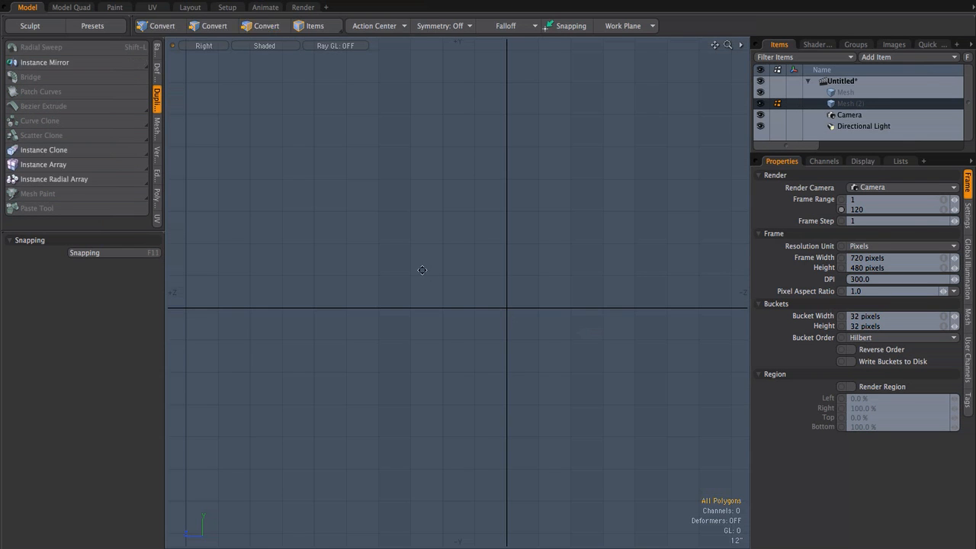
left_click_drag(391, 260, 335, 291, "alt")
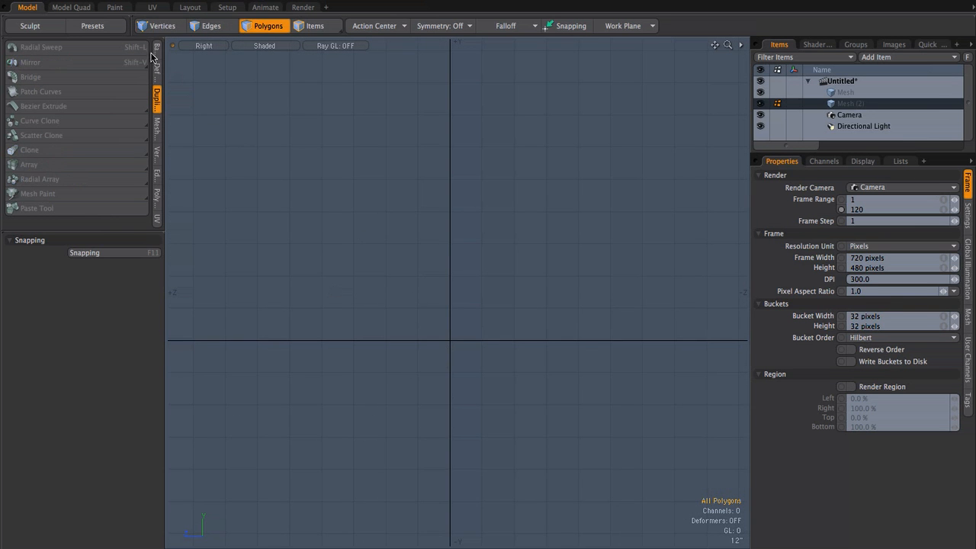
left_click(97, 232)
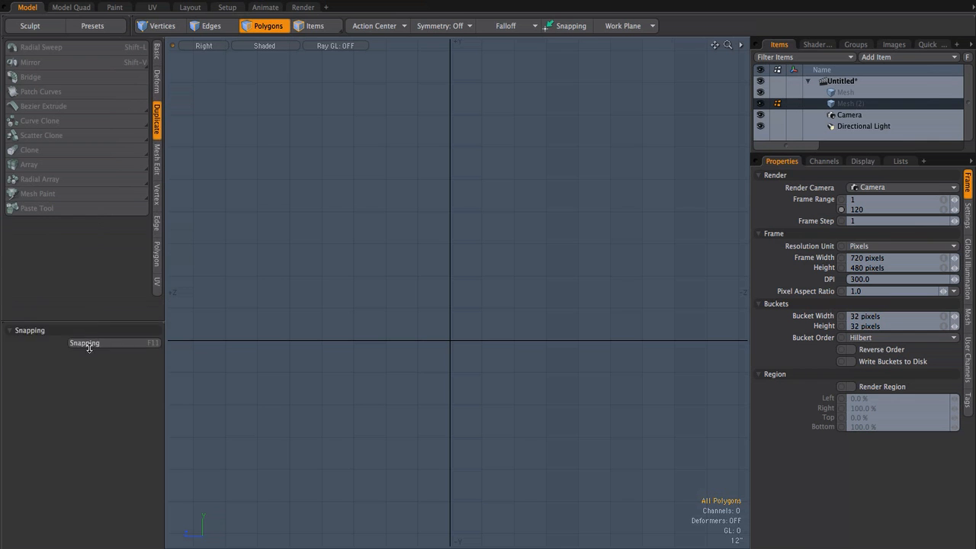
Step: Draw a flat 20-sided cylinder disc facing the X axis, with radii of about 9 in in Y and 10.25 in in Z
left_click(157, 52)
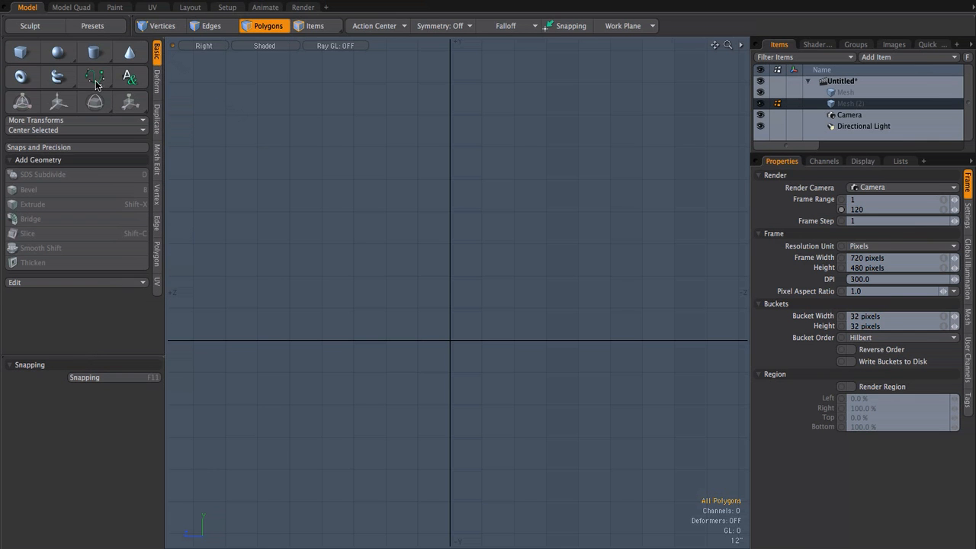
left_click(59, 54)
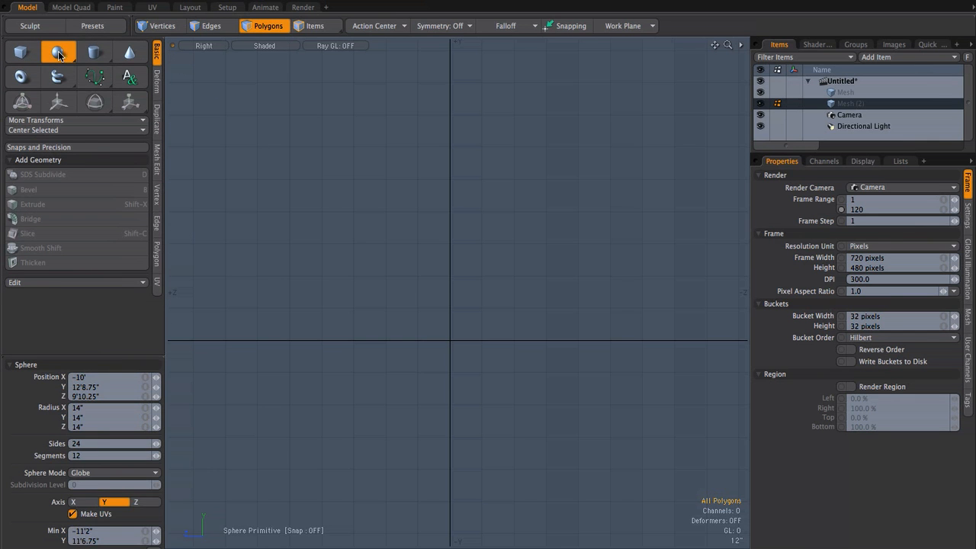
left_click(95, 52)
left_click_drag(316, 205, 345, 230)
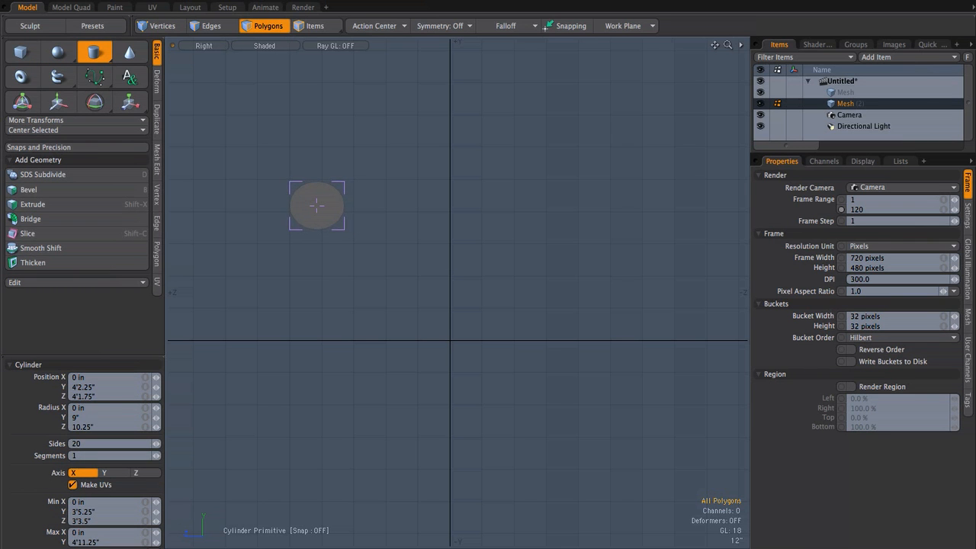
key("space")
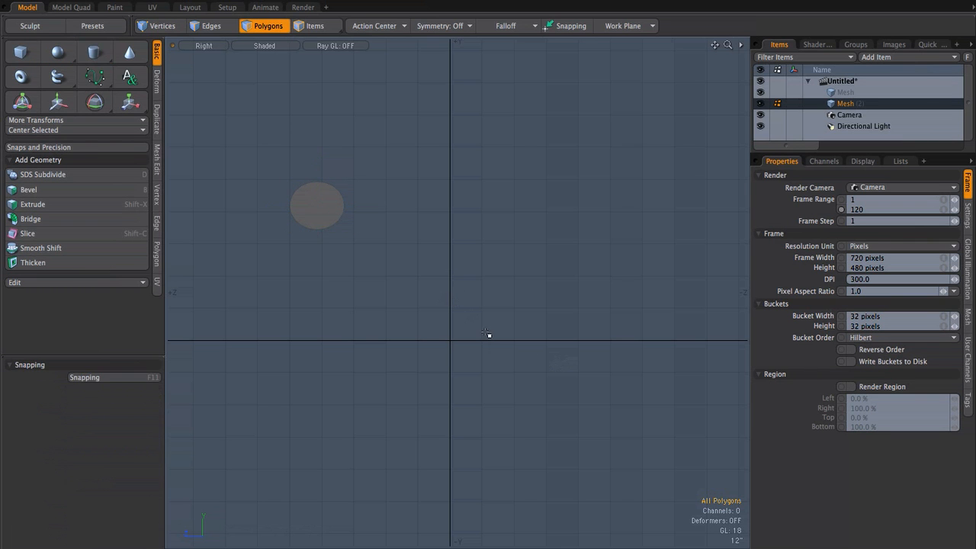
Step: In the Front view, Bezier Extrude the disc into a curved segment, placing the second path point at about X 4'8", Y 6'9.75"
key("ctrl+space")
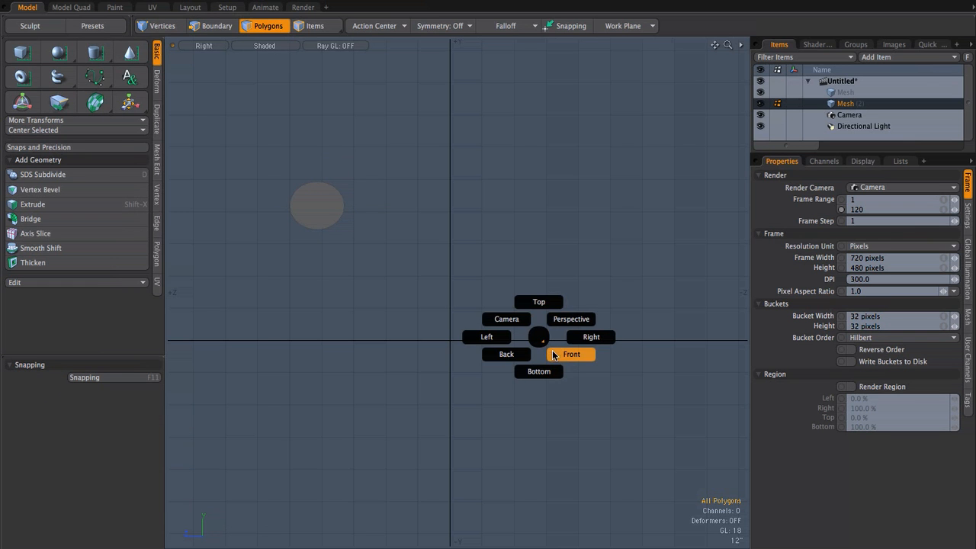
left_click(554, 354)
key("KP_5")
left_click_drag(469, 225, 279, 290, "alt+shift")
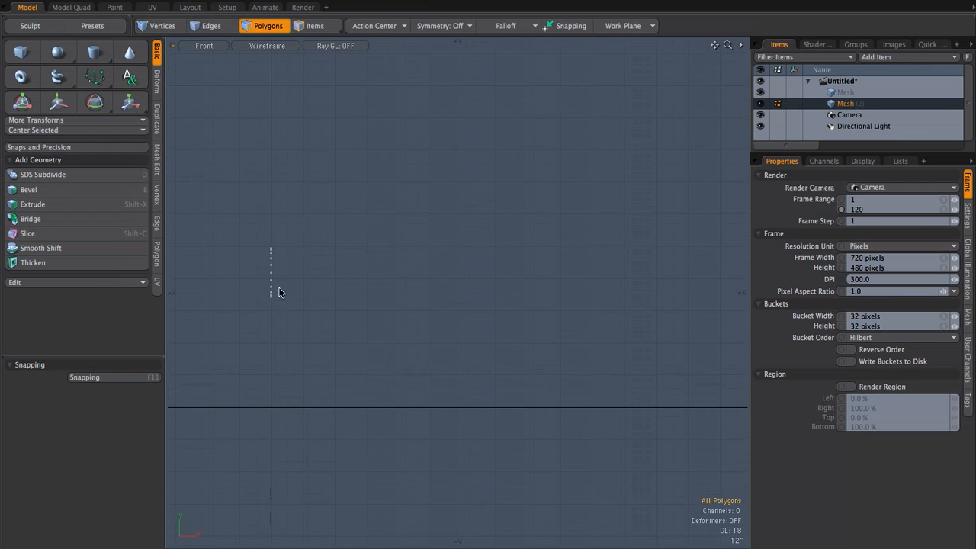
left_click(157, 120)
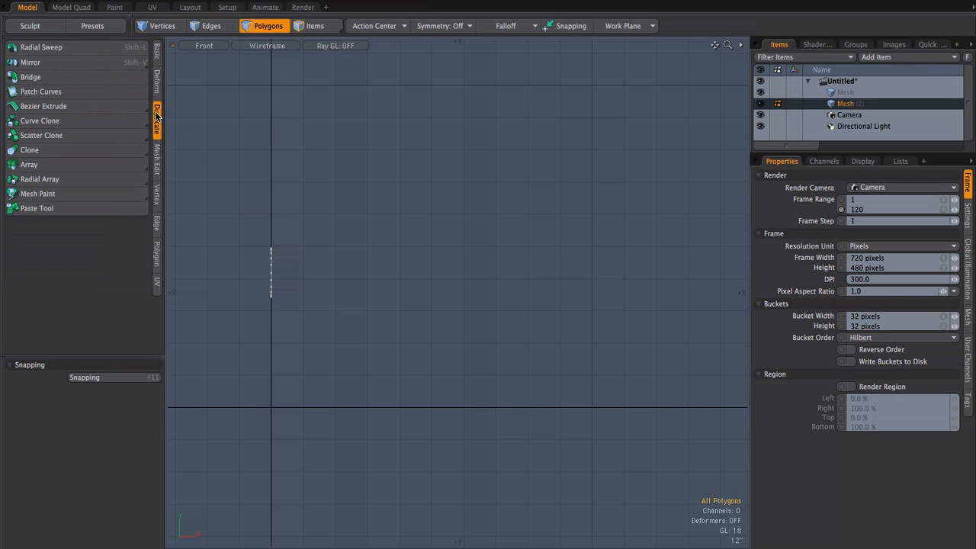
left_click(50, 103)
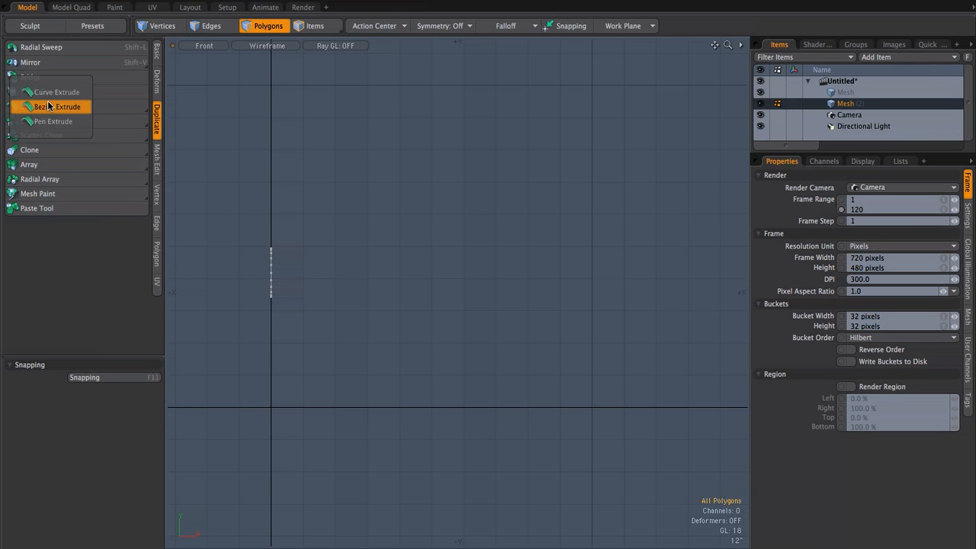
left_click(47, 106)
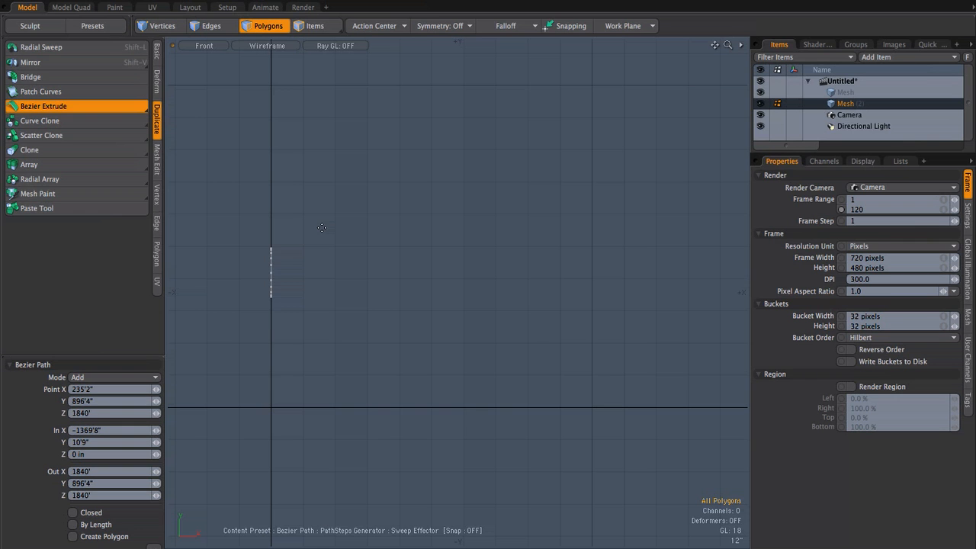
left_click_drag(270, 273, 372, 272)
left_click_drag(421, 188, 450, 134)
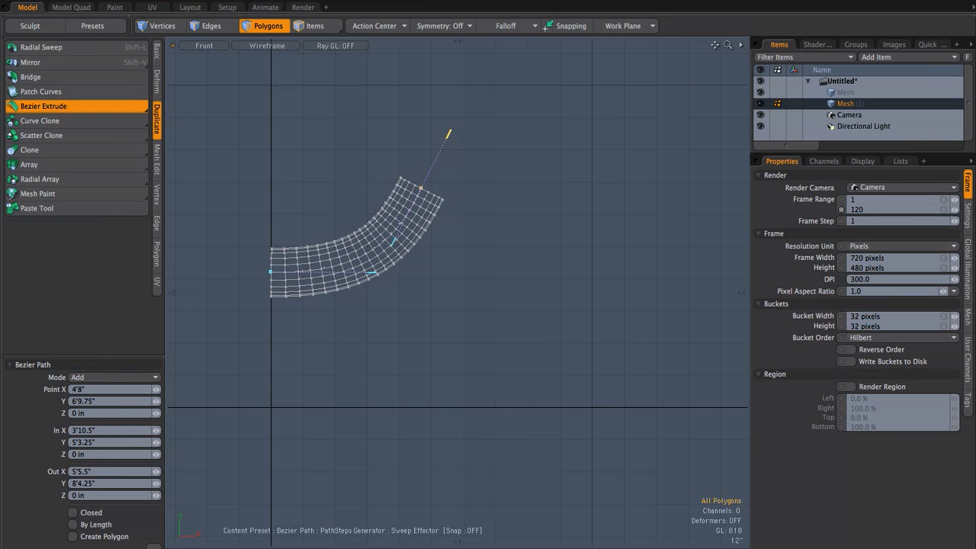
Step: Add a third path point at about X 11'9.5", Y 6.75", move the start point to about X -11.25", and reshape the second point's handles
left_click_drag(649, 390, 484, 541)
left_click_drag(449, 134, 532, 55)
left_click_drag(271, 275, 241, 273)
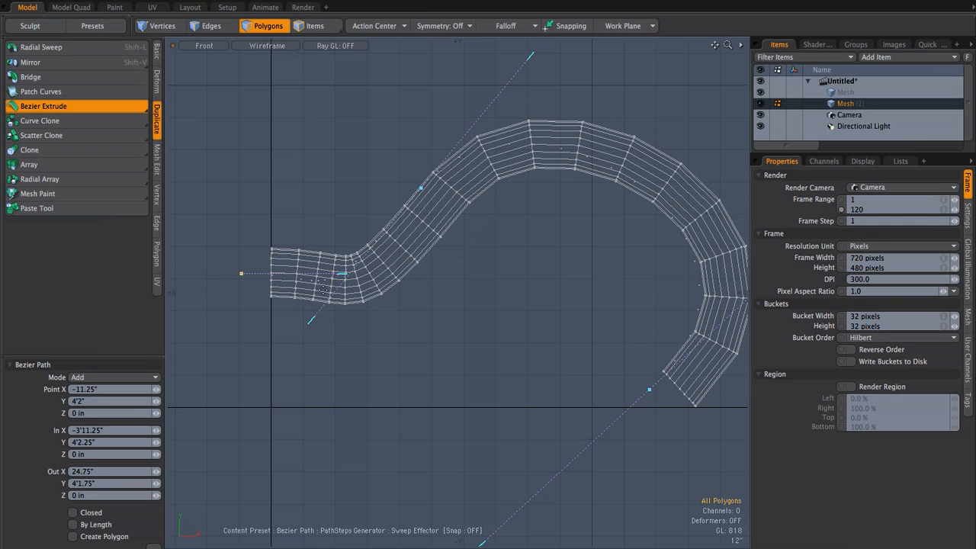
left_click_drag(311, 321, 344, 285)
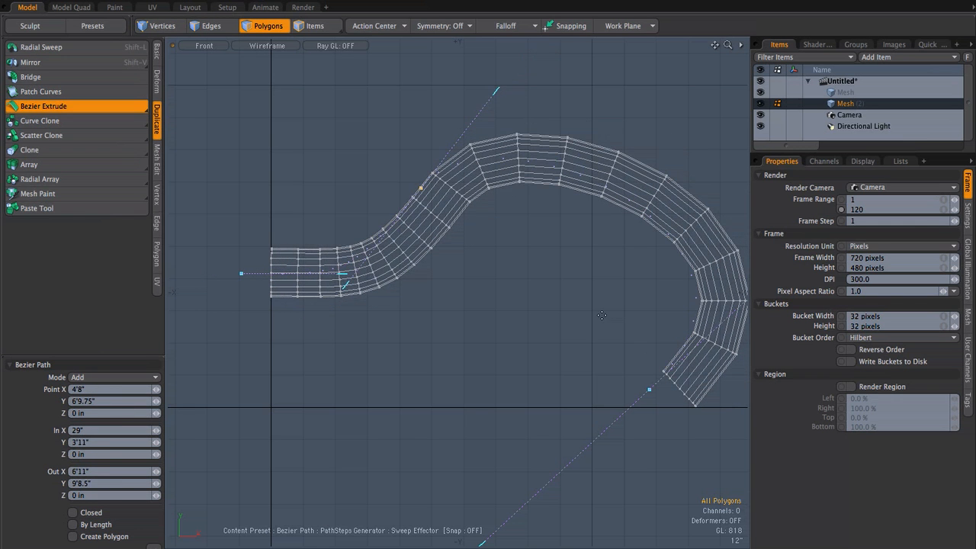
Step: Shade the tube, steepen the third point's tangent handles, and add a fourth path point at about X 22'11", Y -11'2"
scroll(602, 315, "down", 5)
key("KP_5")
key("KP_5")
key("KP_5")
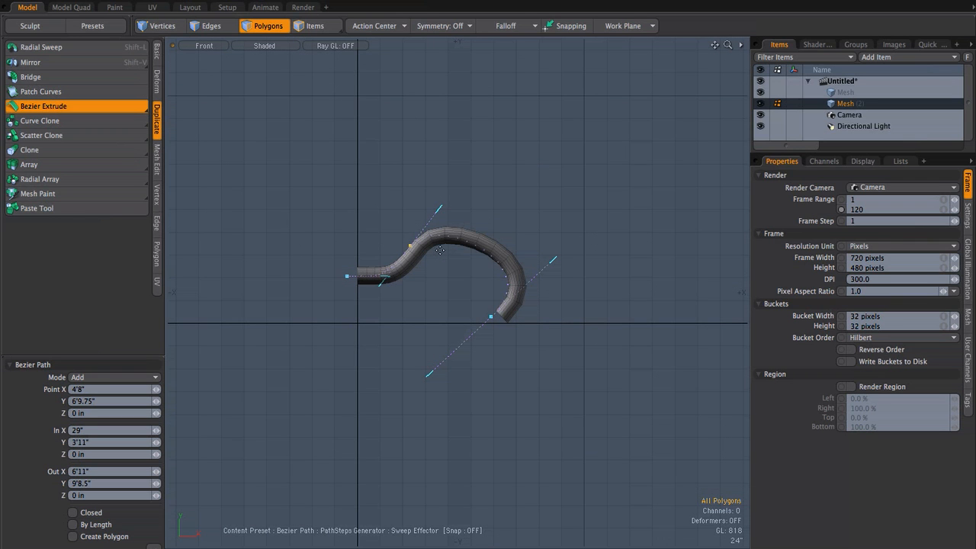
left_click_drag(554, 260, 552, 155)
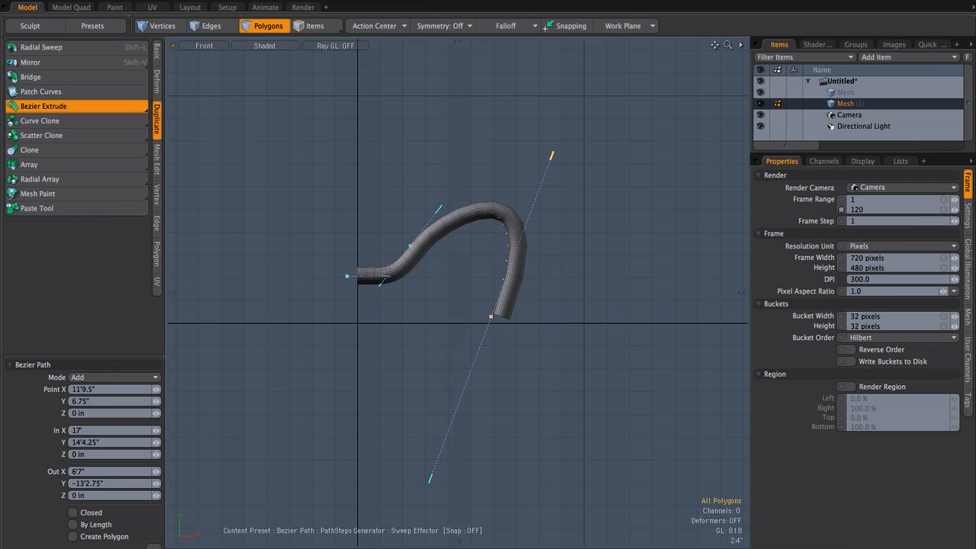
left_click_drag(617, 451, 681, 455)
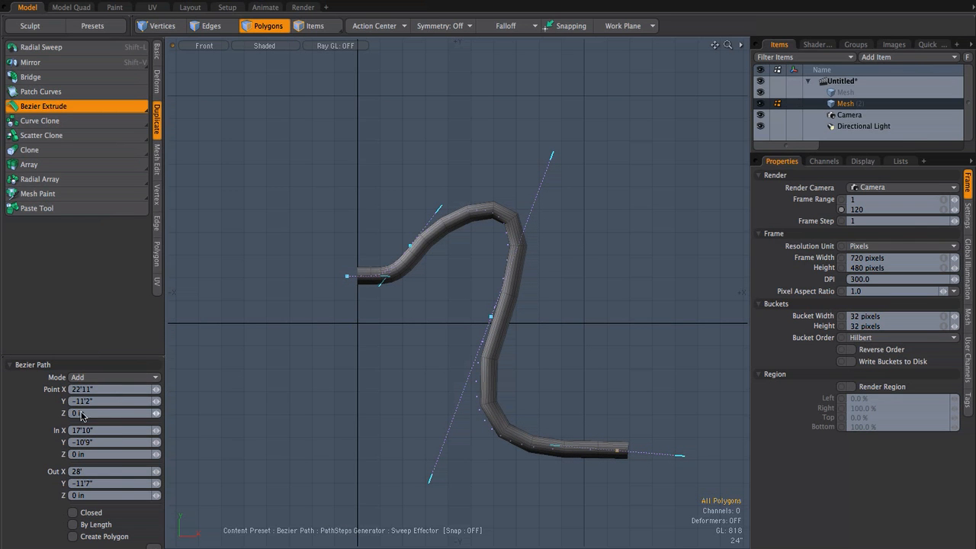
Step: Set the Bezier extrusion's path steps to 55 to smooth the tube's bends
left_click_drag(114, 356, 112, 265)
left_click_drag(157, 492, 175, 492)
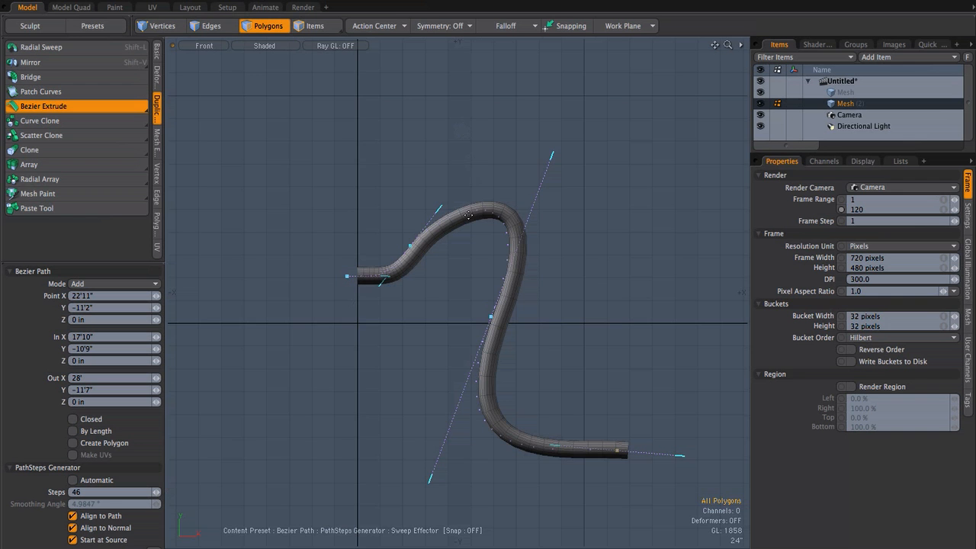
scroll(471, 204, "up", 3)
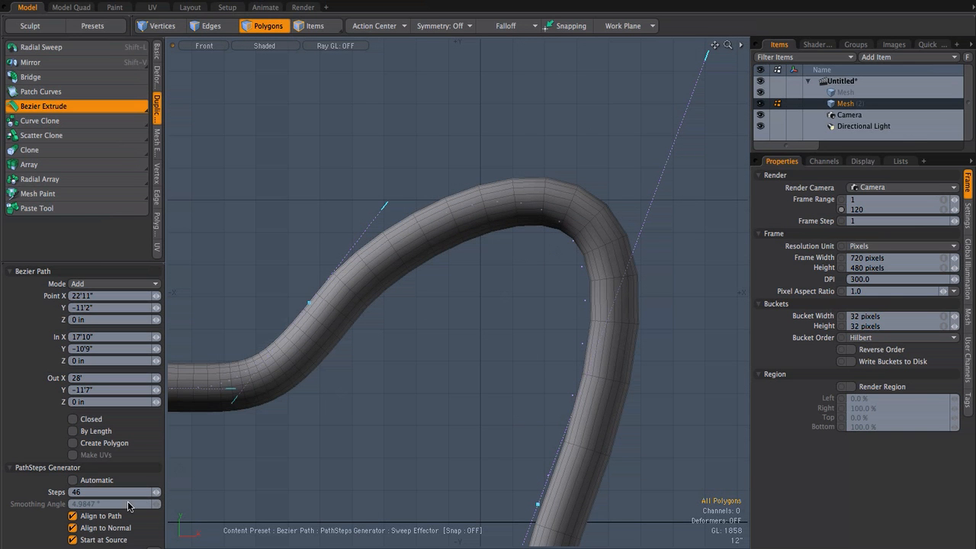
left_click_drag(155, 492, 162, 492)
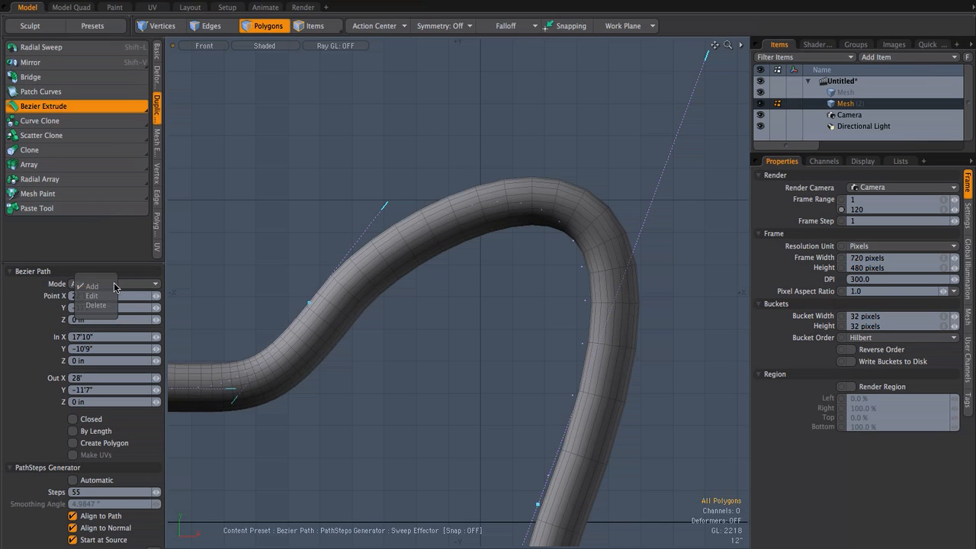
Step: Keep the path in Add mode and raise its second point to about X 4'7.5", Y 7'5.5"
left_click(105, 287)
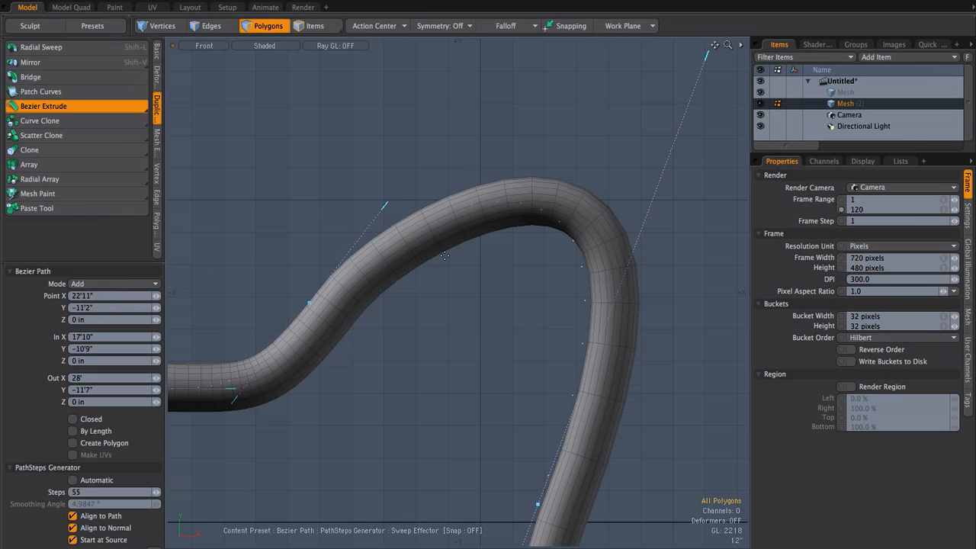
left_click_drag(309, 303, 309, 283)
scroll(524, 343, "down", 5)
left_click_drag(522, 346, 466, 261, "alt")
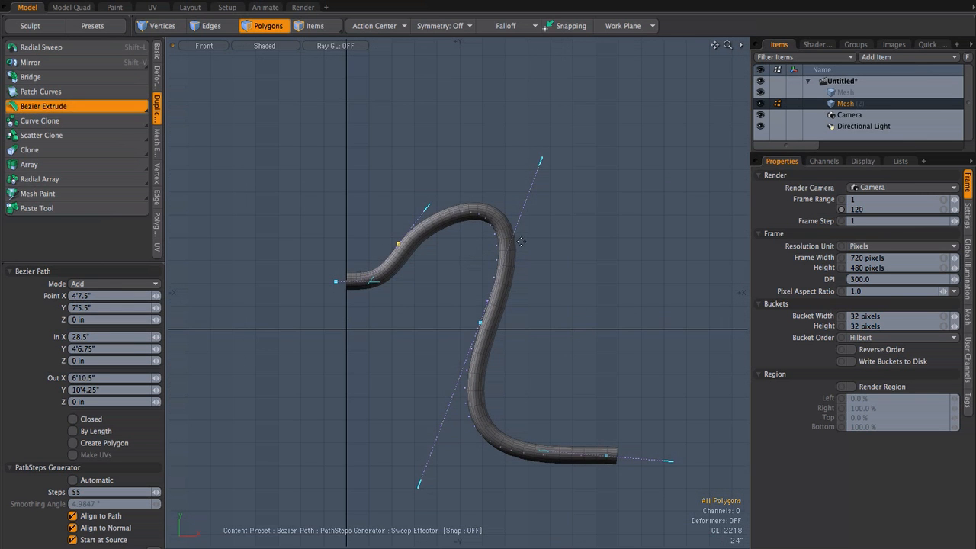
Step: Finish the Bezier extrusion and delete the whole extruded tube from the mesh
key("q")
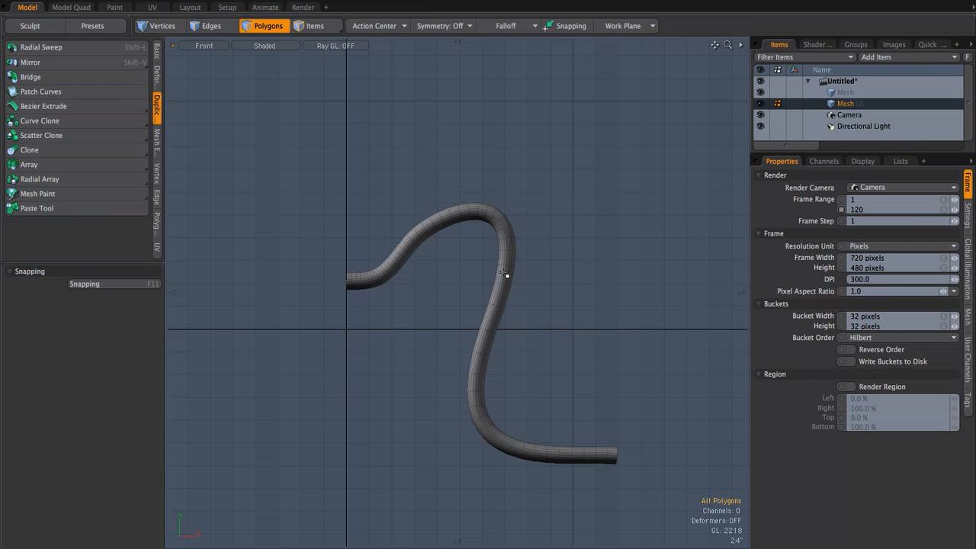
double_click(505, 277)
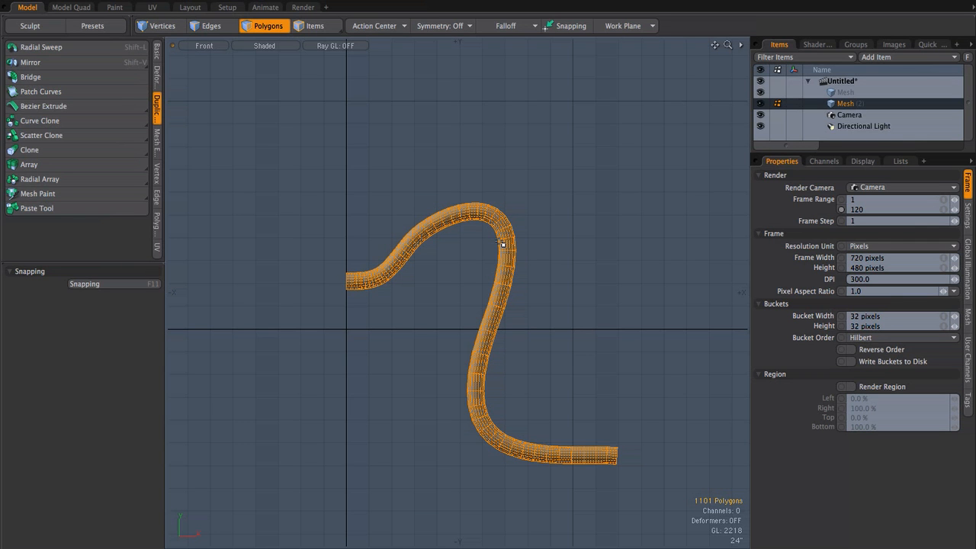
key("Delete")
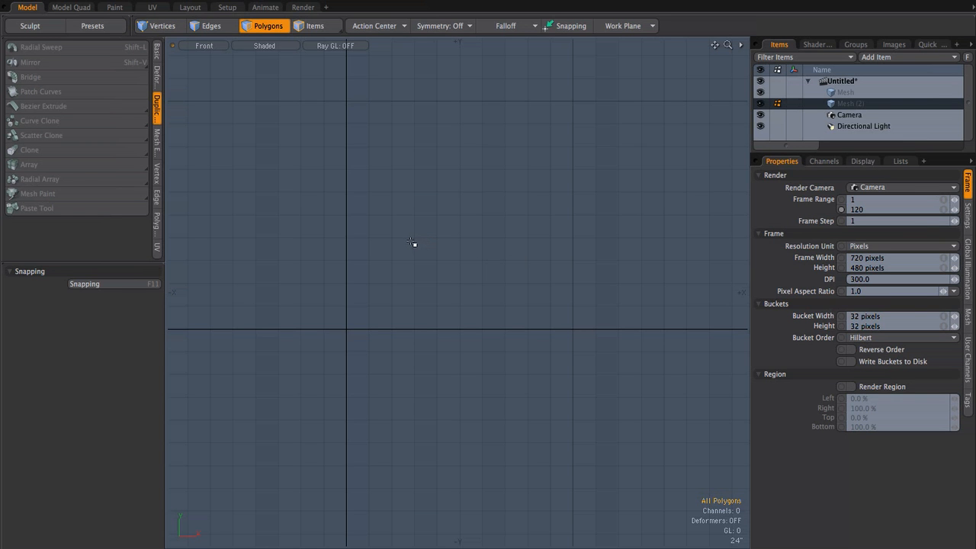
Step: Draw a three-point S-shaped Bezier curve in the Front view, from about X -10'5", Y 7'10" through about X 17'5", Y -3"
left_click_drag(410, 241, 391, 244, "alt+shift")
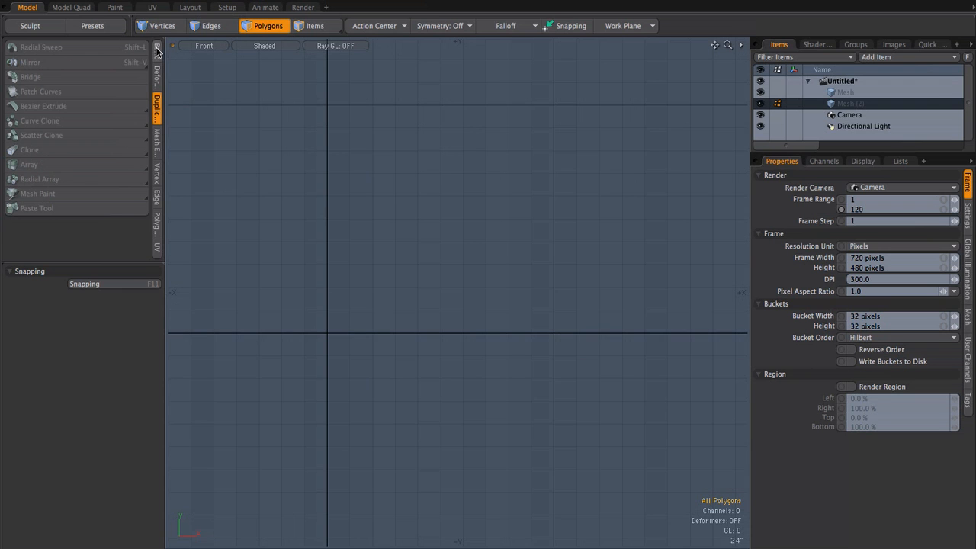
left_click(155, 52)
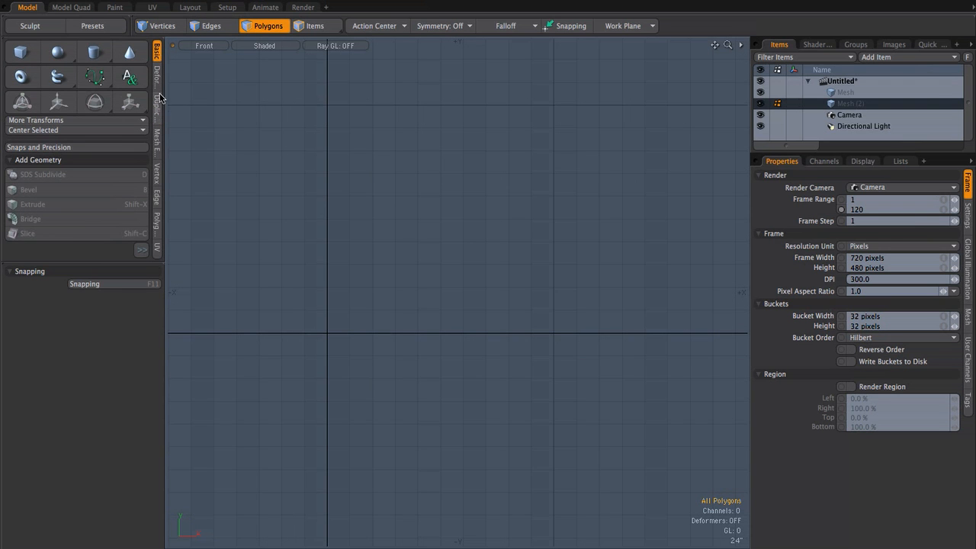
left_click(95, 79)
left_click(97, 80)
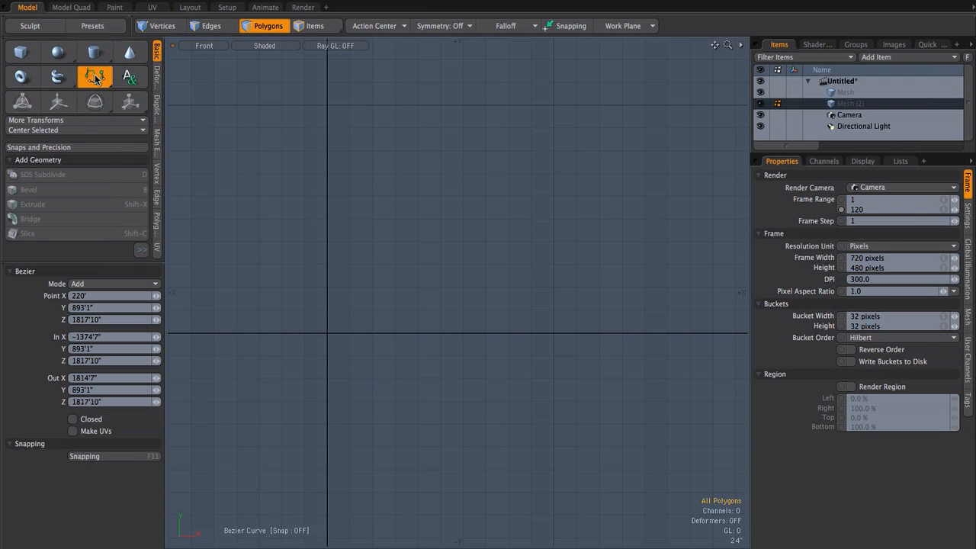
left_click(96, 78)
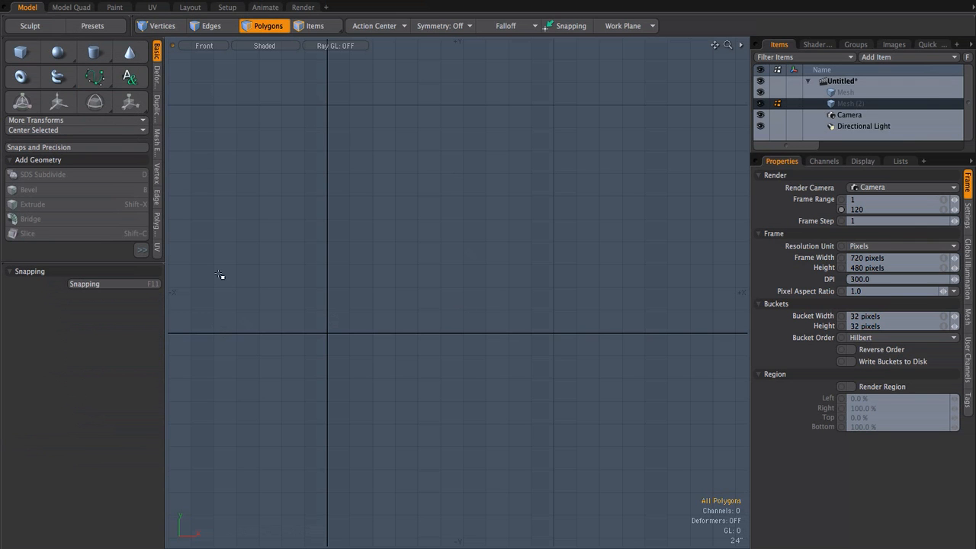
left_click(95, 77)
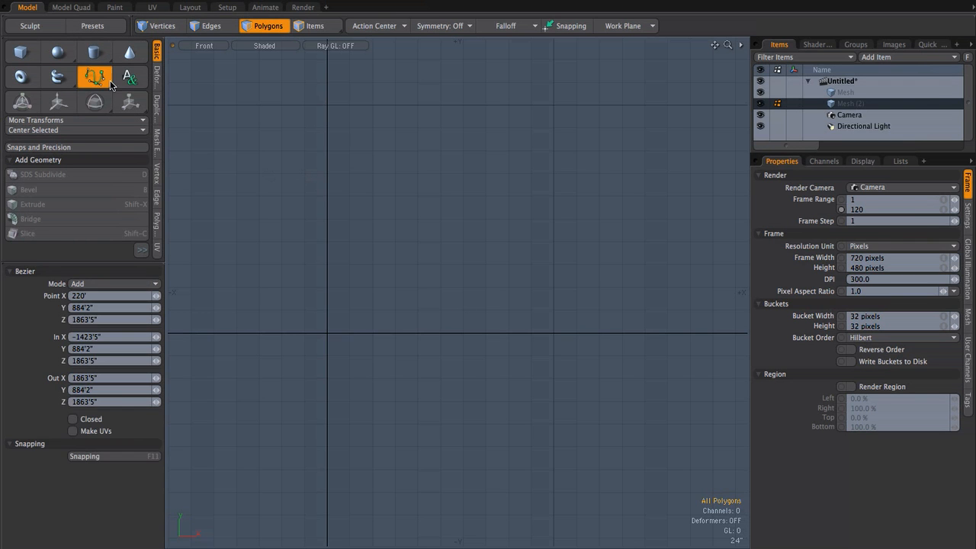
left_click_drag(209, 243, 320, 157)
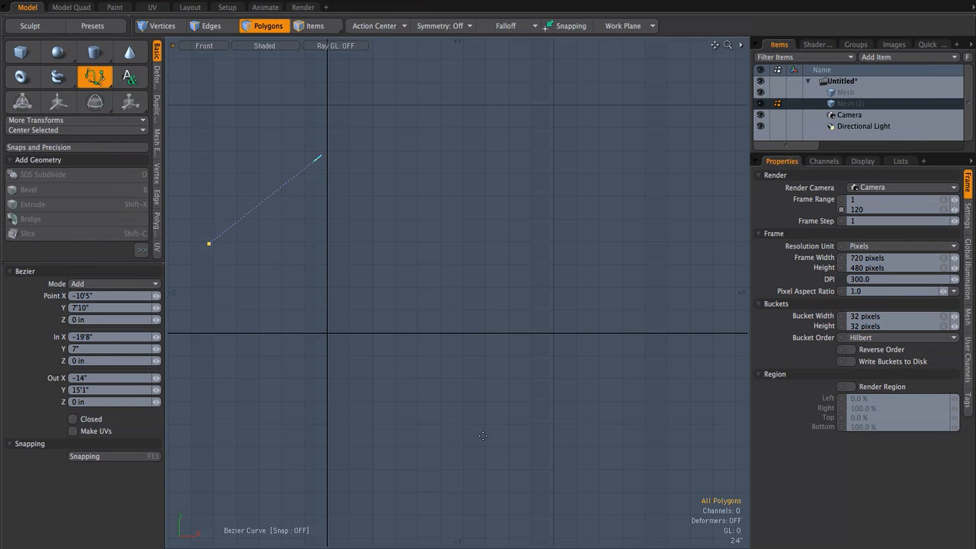
left_click_drag(525, 336, 569, 447)
scroll(470, 358, "down", 4)
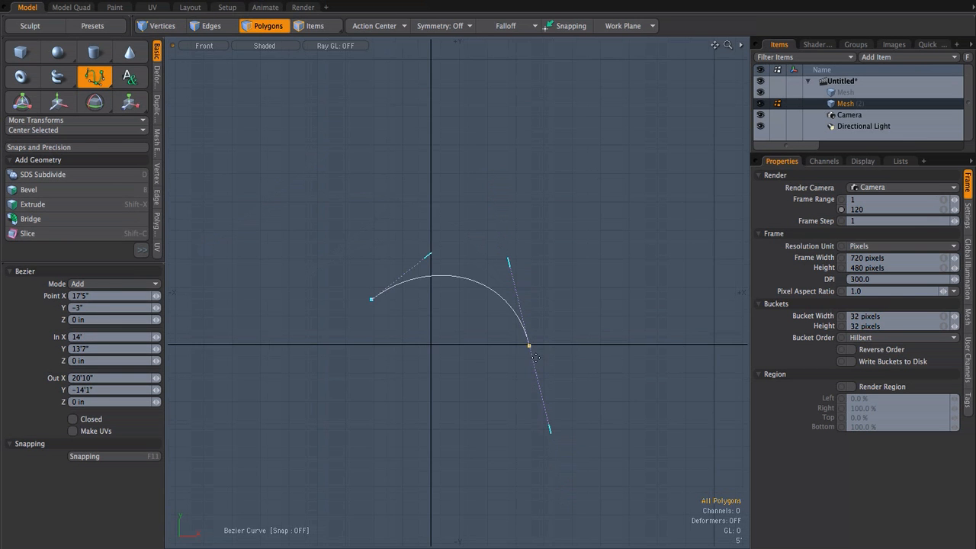
middle_click_drag(414, 269, 290, 269)
left_click_drag(654, 333, 719, 182)
key("space")
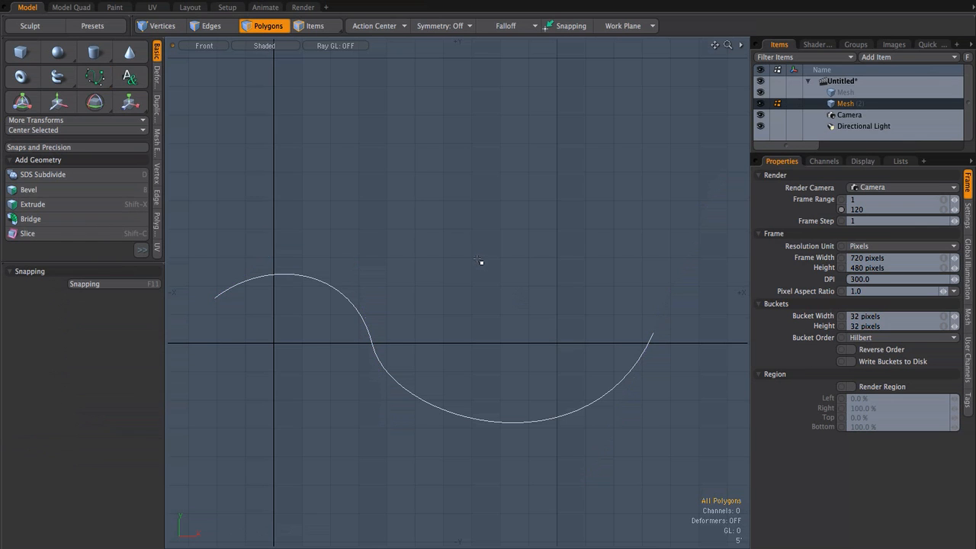
Step: Assign the curve a material named bendable in magenta: hue 308°, saturation 92%, brightness 100%
key("m")
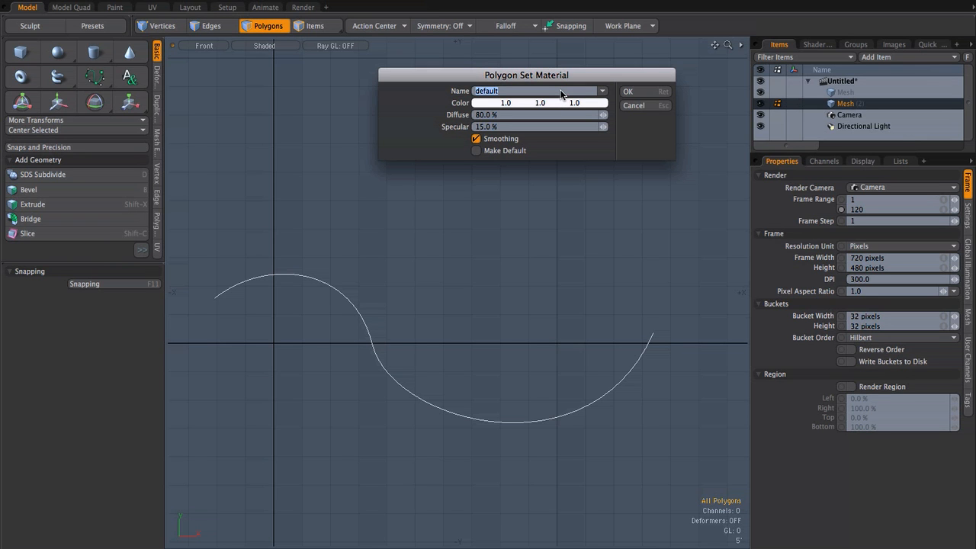
type("B")
left_click(514, 104)
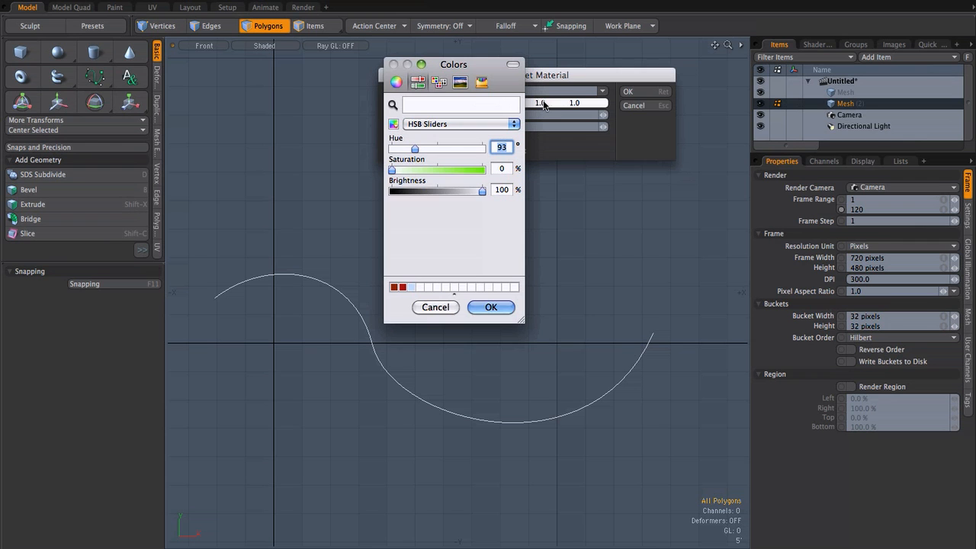
left_click(473, 170)
left_click(469, 148)
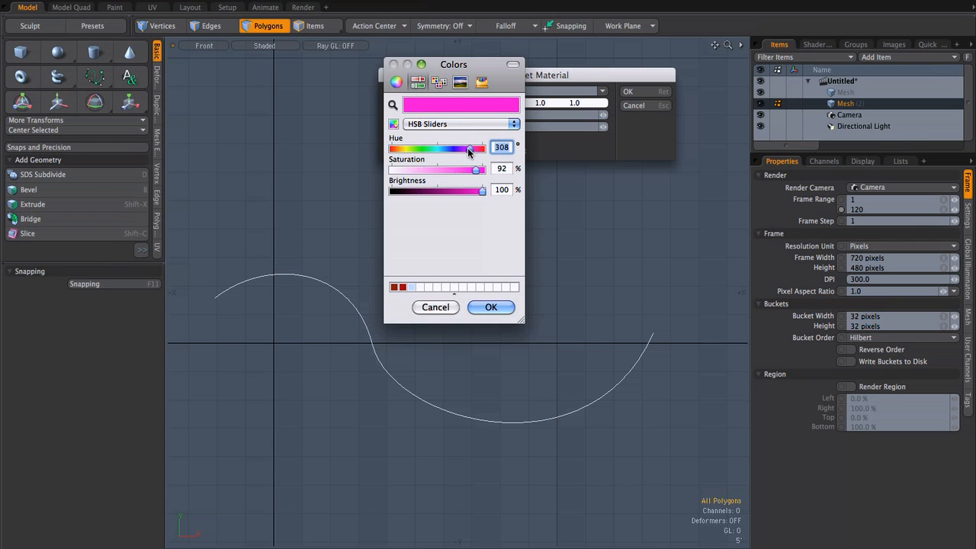
left_click(500, 305)
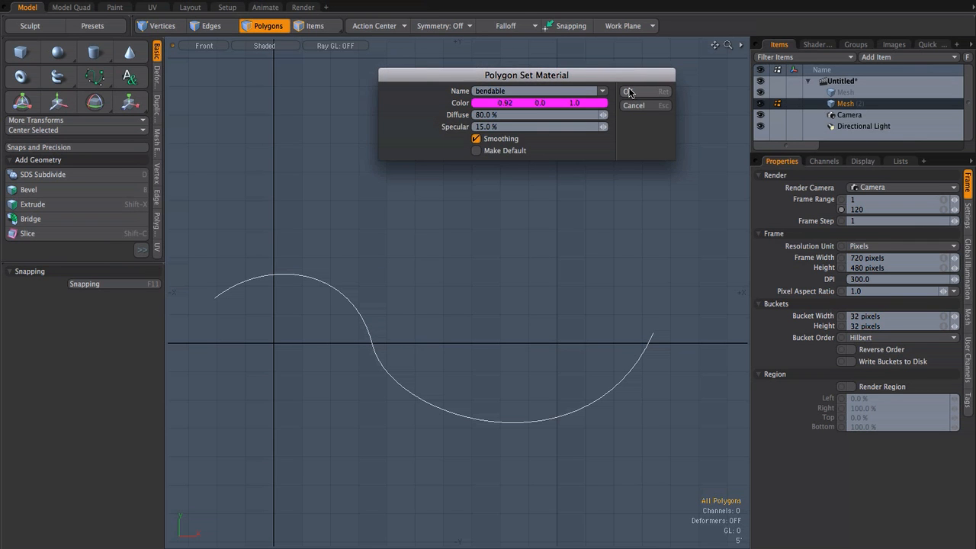
left_click(629, 93)
Step: Turn on Render Curves in the mesh properties of Mesh (2)
middle_click_drag(514, 322, 511, 283)
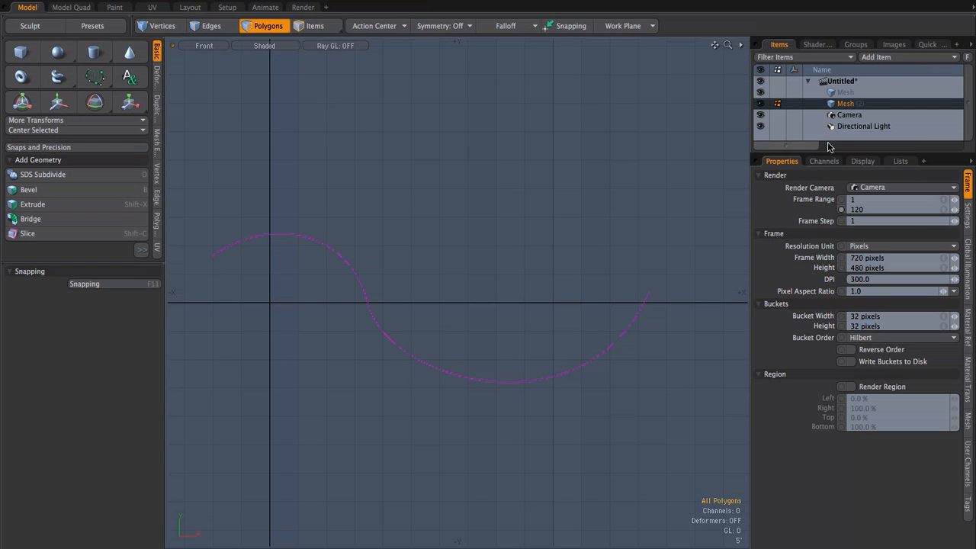
left_click_drag(829, 152, 823, 206)
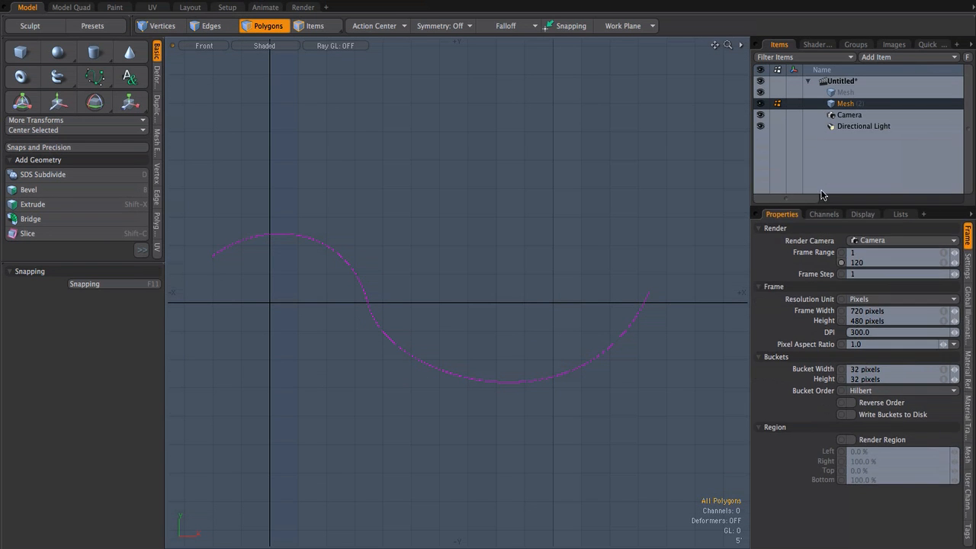
left_click(846, 104)
left_click(969, 456)
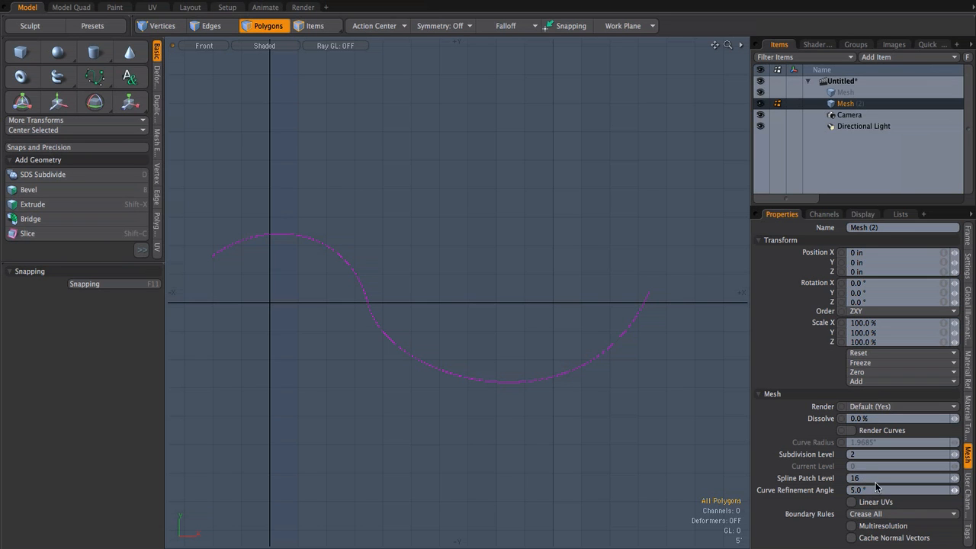
left_click_drag(852, 206, 850, 172)
left_click(851, 388)
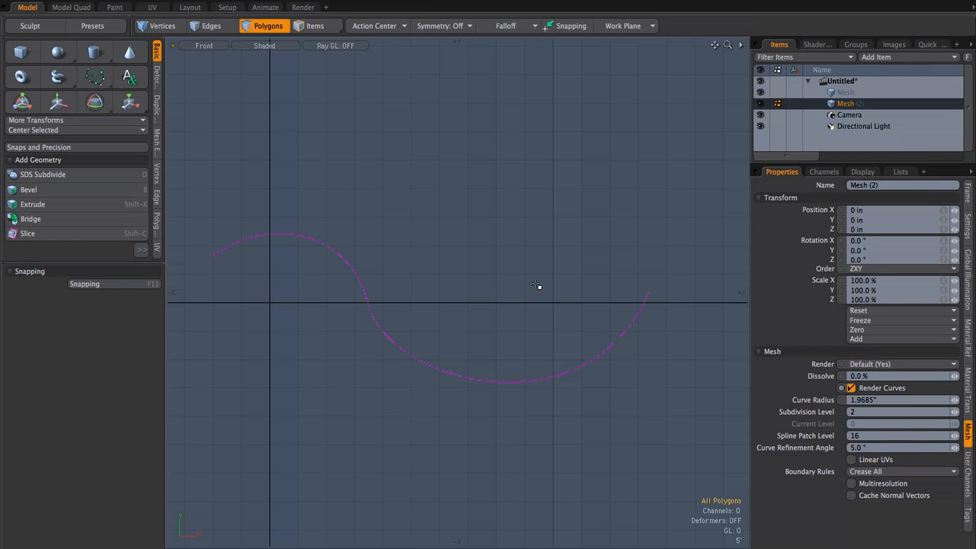
Step: Preview the rendered curve, examine its tube end up close, and expand the bendable material group in the shader tree
key("F9")
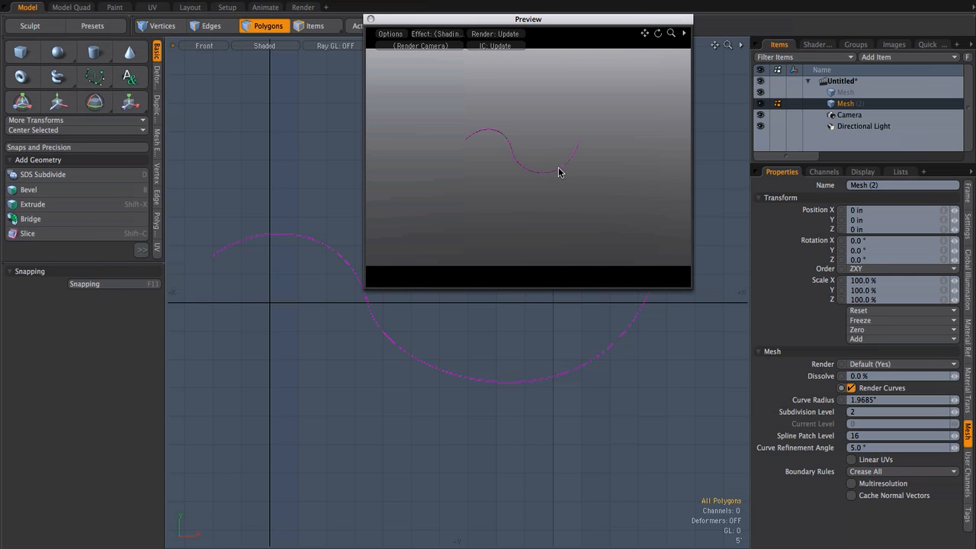
scroll(544, 164, "up", 5)
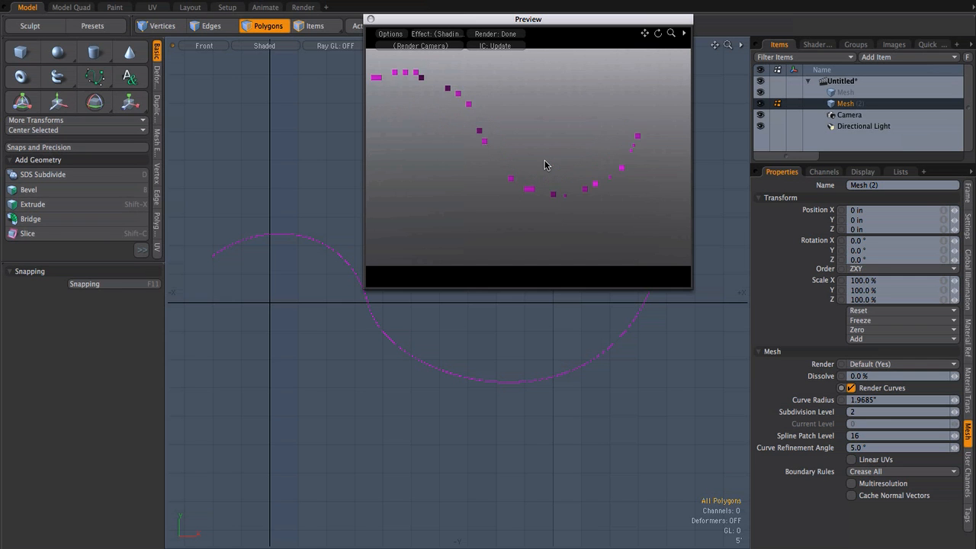
left_click_drag(586, 164, 480, 148, "alt")
scroll(486, 161, "up", 4)
left_click_drag(512, 191, 561, 187, "alt")
key("3")
left_click(817, 44)
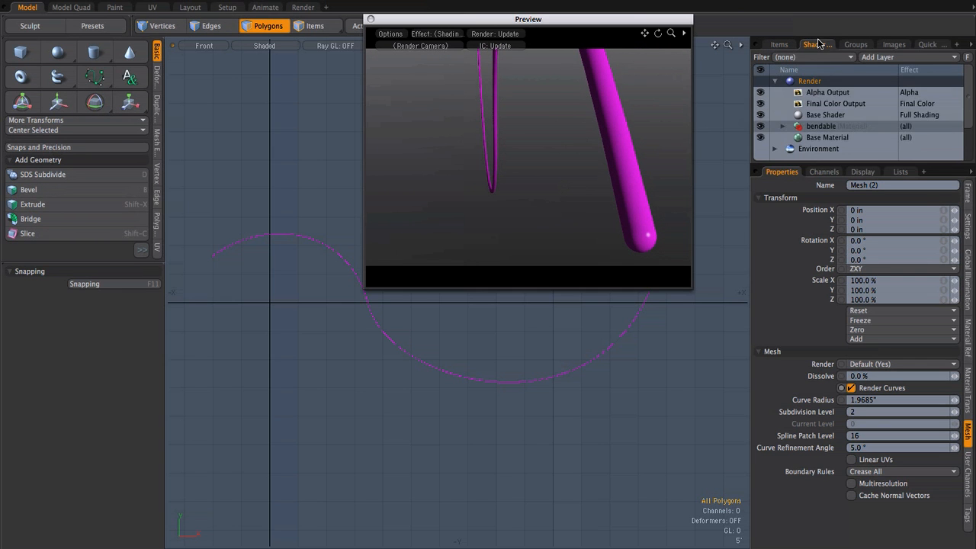
left_click(783, 126)
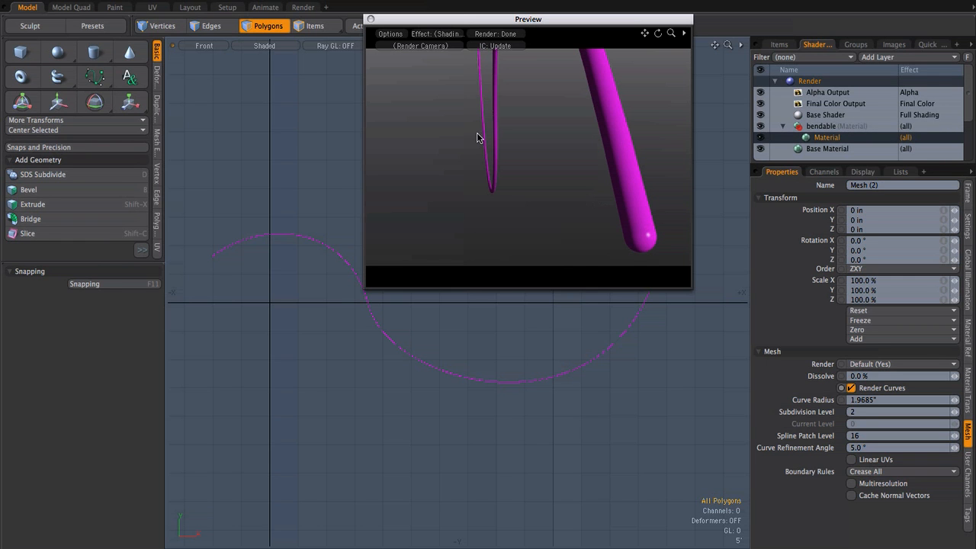
Step: Close the render preview and delete the Bezier curve from the mesh
left_click(370, 19)
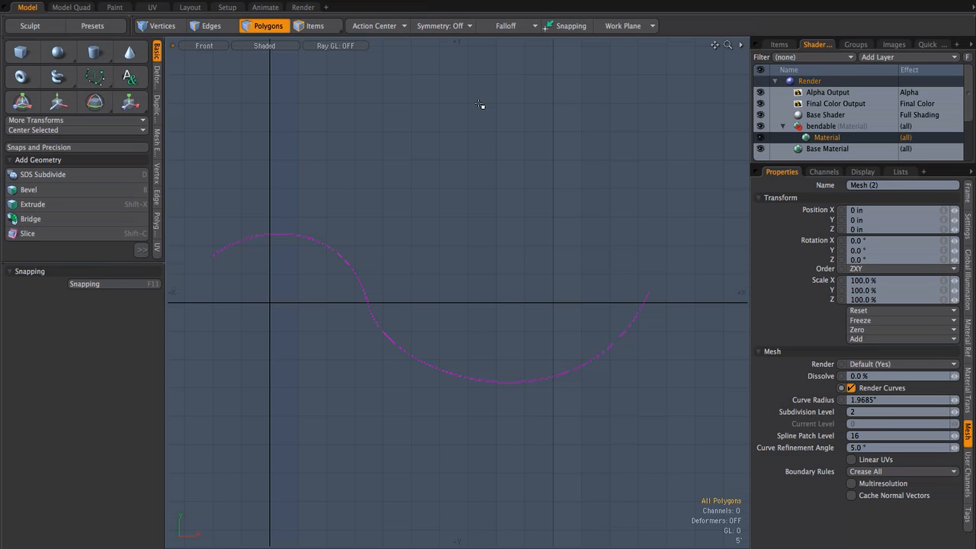
mouse_move(219, 179)
right_mouse_down()
mouse_move(198, 323)
mouse_move(717, 409)
right_mouse_up()
key("Delete")
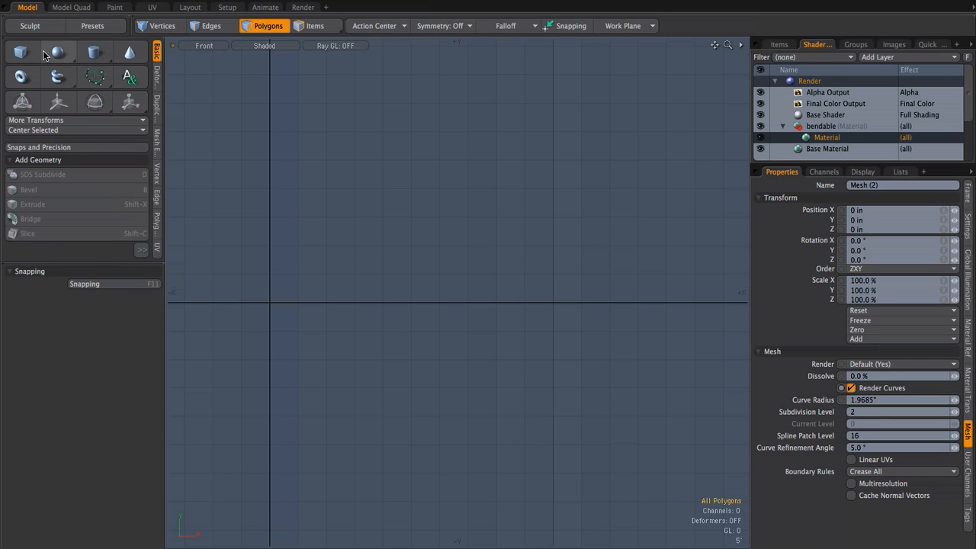
Step: Draw a box about 11'10" wide and 12' high in the Front view and stretch it to about 275'2" along Z
left_click(20, 53)
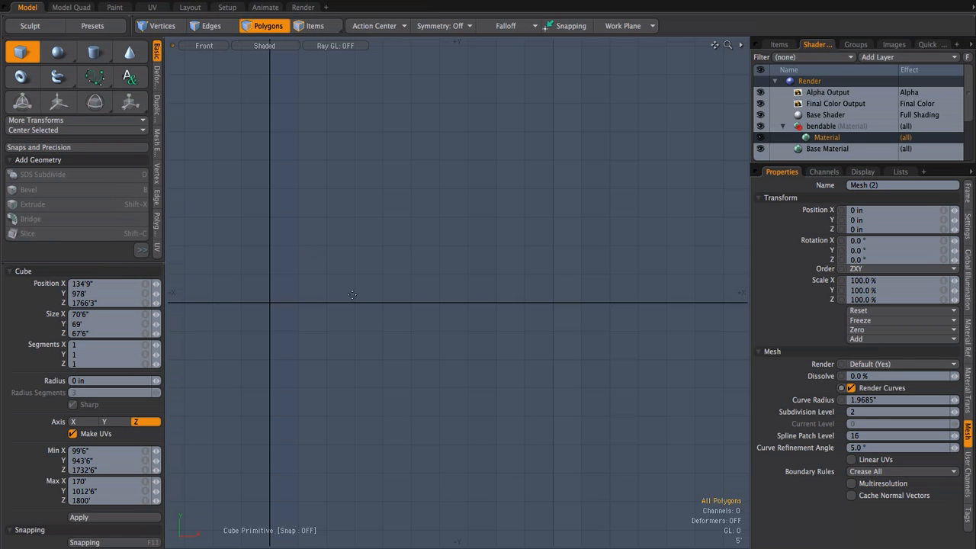
left_click_drag(318, 285, 382, 352)
key("ctrl+space")
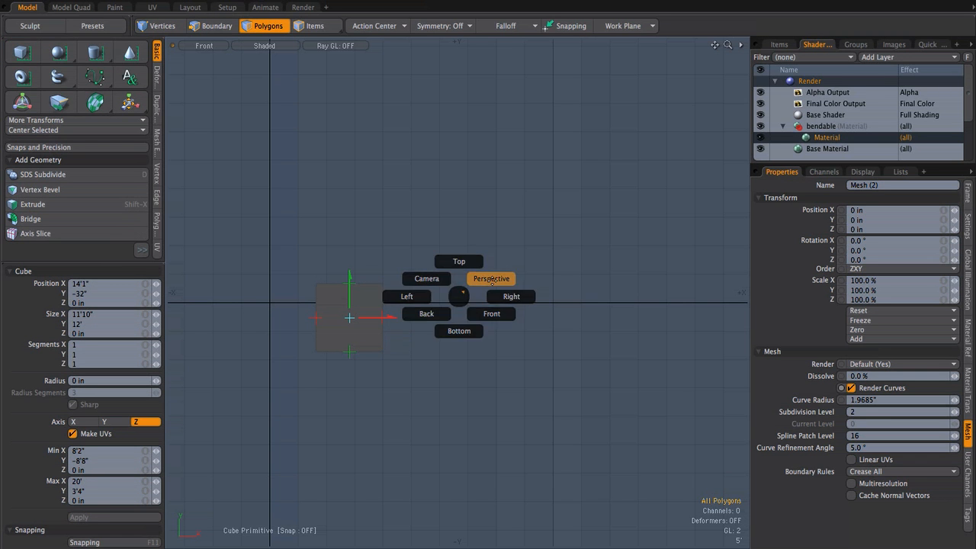
left_click(489, 281)
left_click_drag(480, 290, 617, 267, "alt")
scroll(430, 246, "down", 4)
left_click_drag(380, 265, 282, 283, "alt+shift")
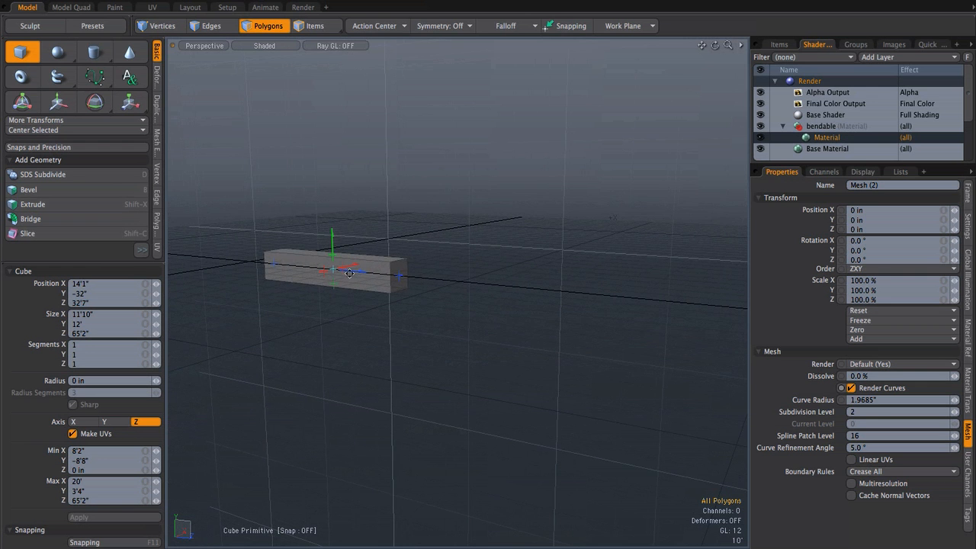
left_click_drag(399, 279, 702, 304)
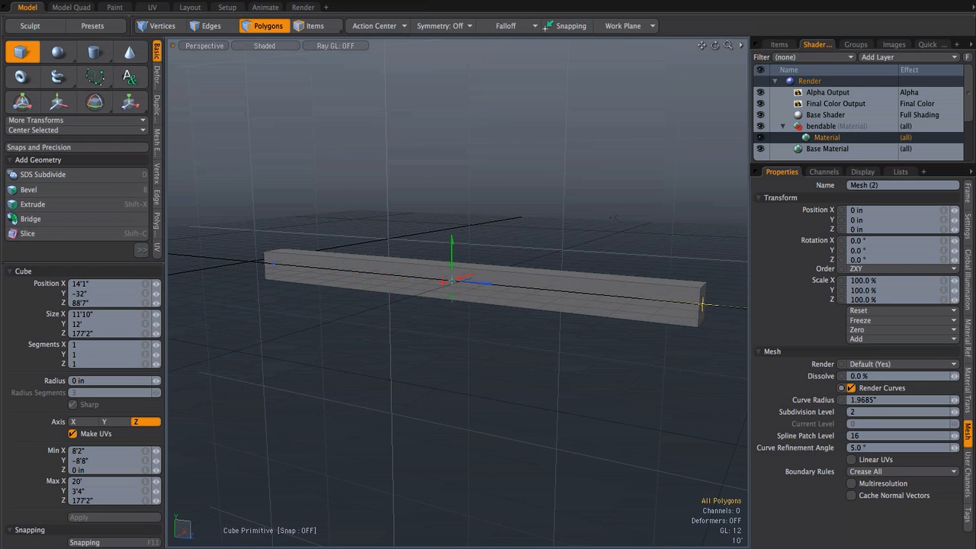
scroll(449, 239, "down", 4)
left_click_drag(449, 239, 369, 174, "alt")
left_click_drag(472, 236, 669, 297)
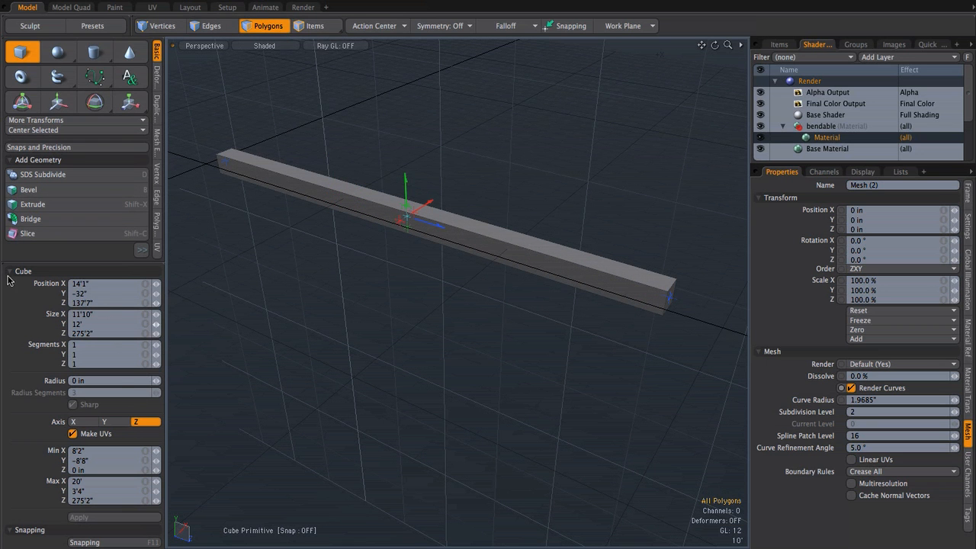
Step: Set the box's Z segments to 60 and finish the cube
left_click(96, 363)
scroll(458, 258, "up", 4)
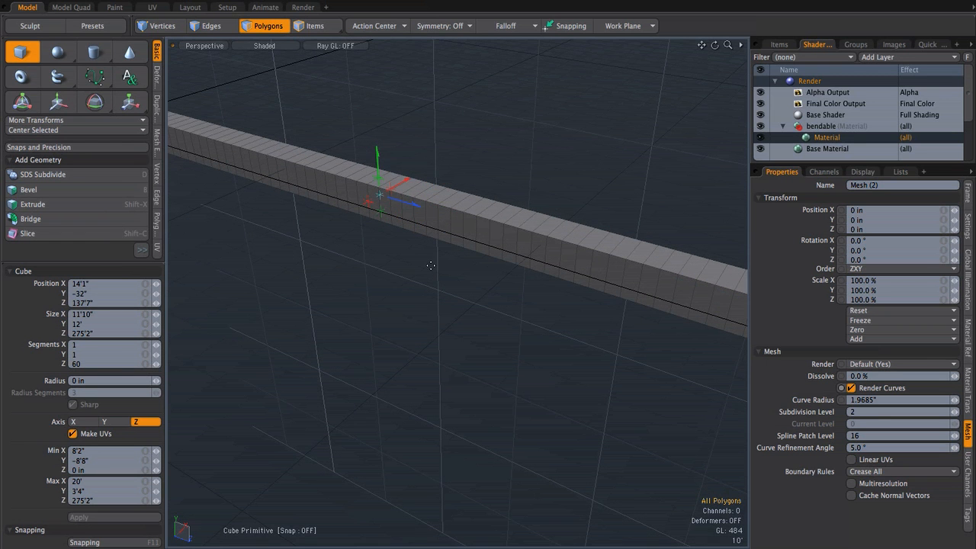
key("space")
Step: In the Right view, place the Bend centre at the box's far end, about Z 275'6", and extend the spine along it to about Z -234'
key("ctrl")
key("ctrl+space")
left_click(569, 307)
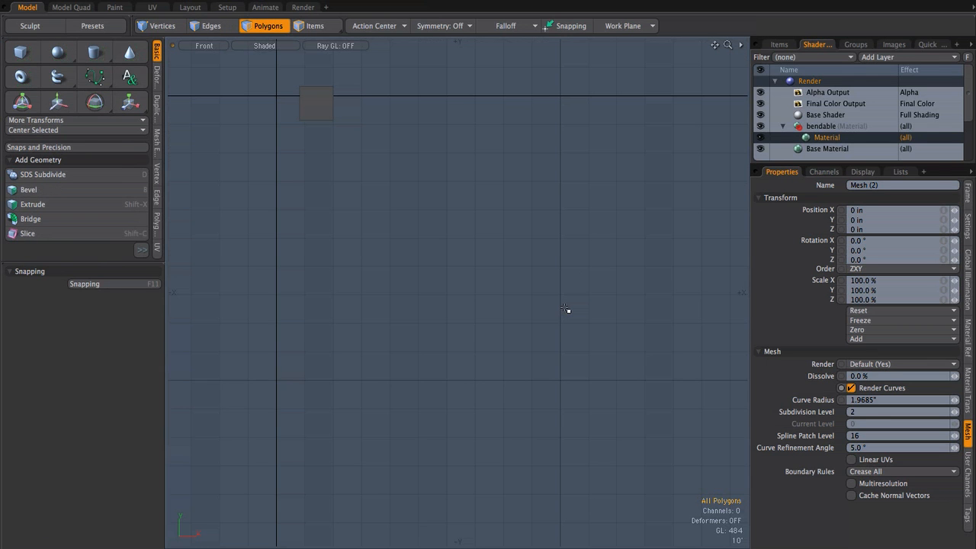
key("ctrl+space")
left_click(607, 300)
scroll(457, 265, "down", 2)
left_click_drag(446, 255, 453, 320, "alt")
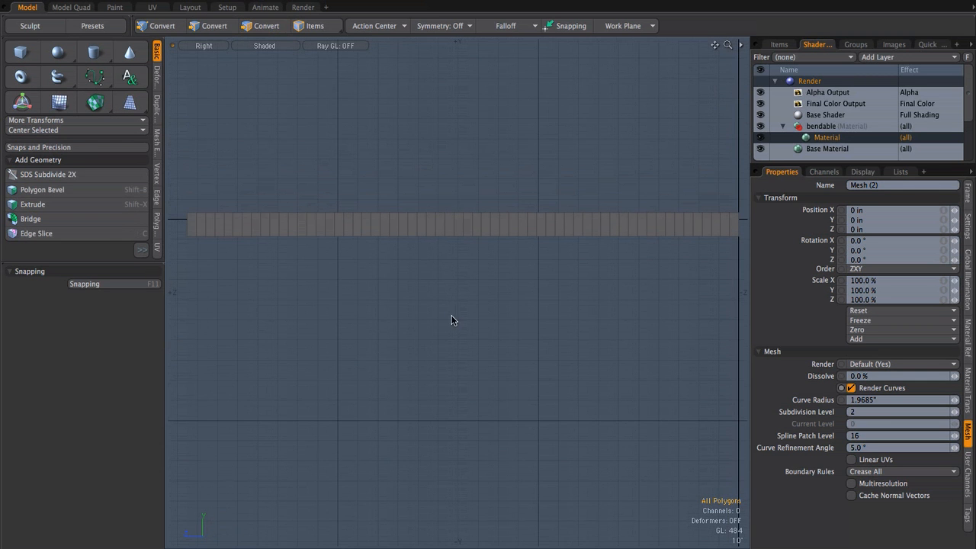
key("alt")
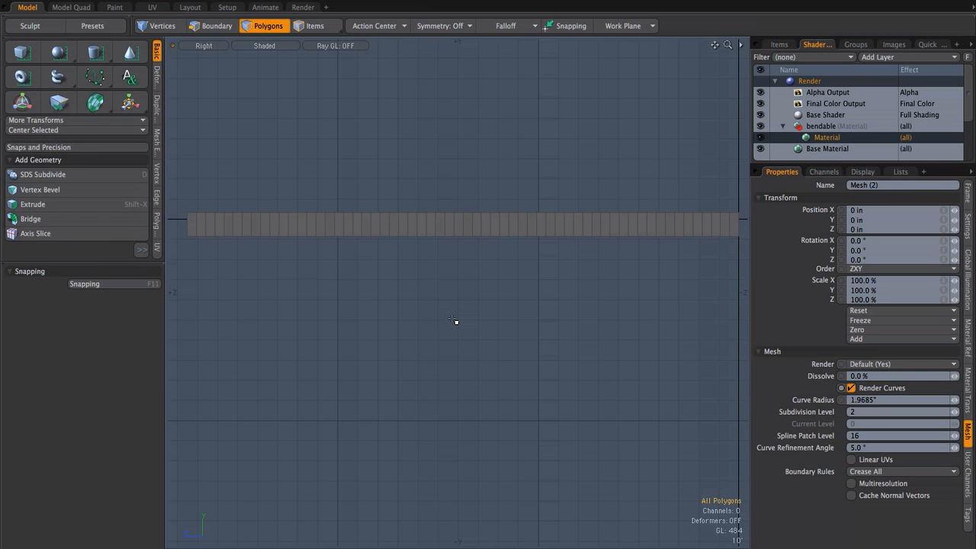
left_click(96, 102)
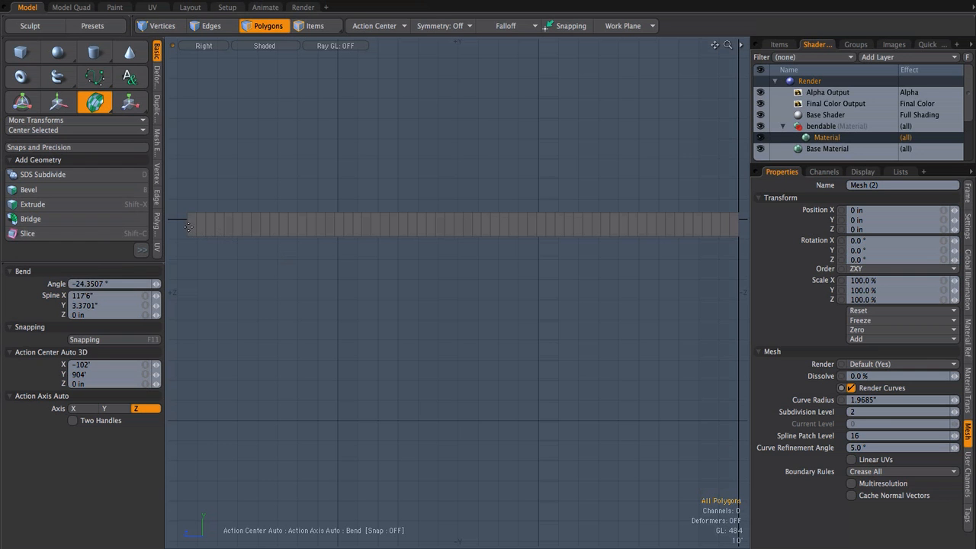
left_click(186, 223)
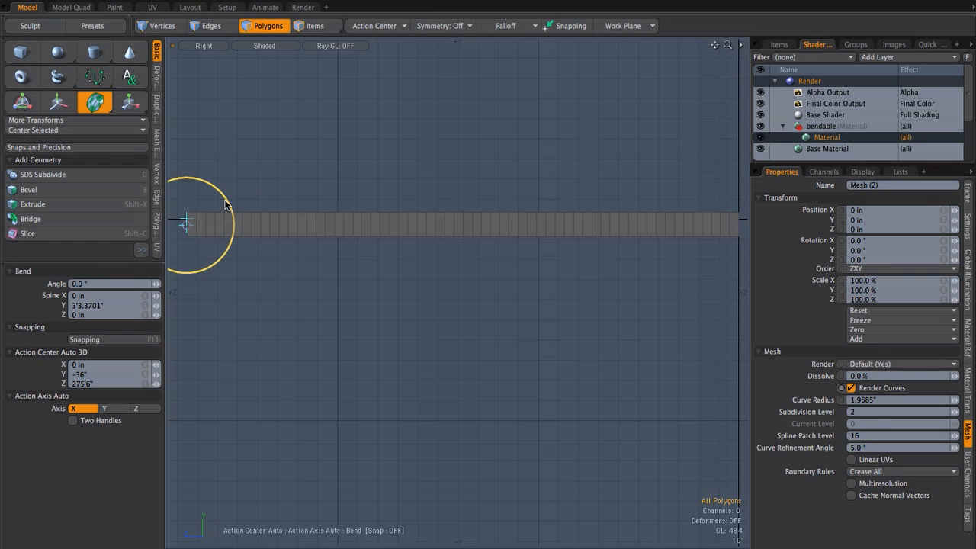
left_click_drag(279, 270, 333, 284, "alt+shift")
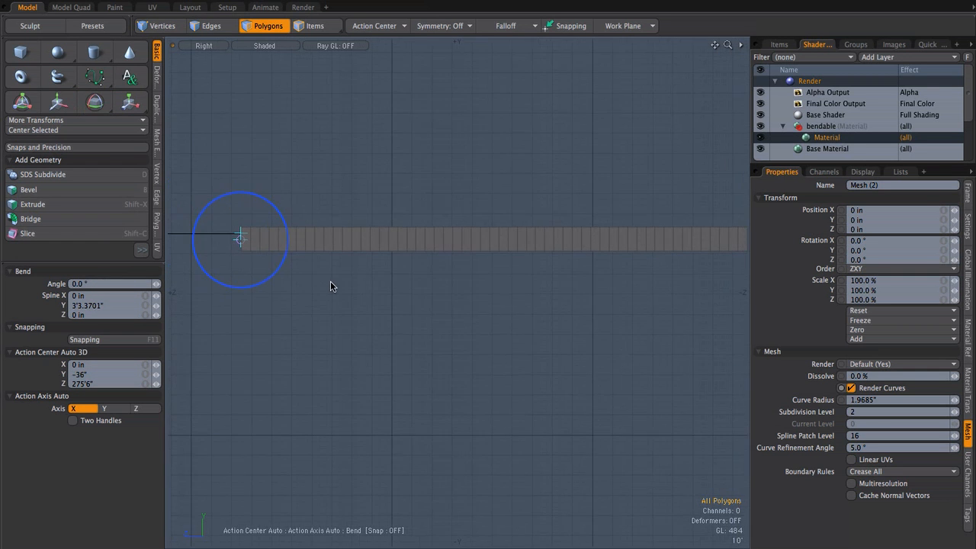
left_click_drag(240, 238, 710, 241)
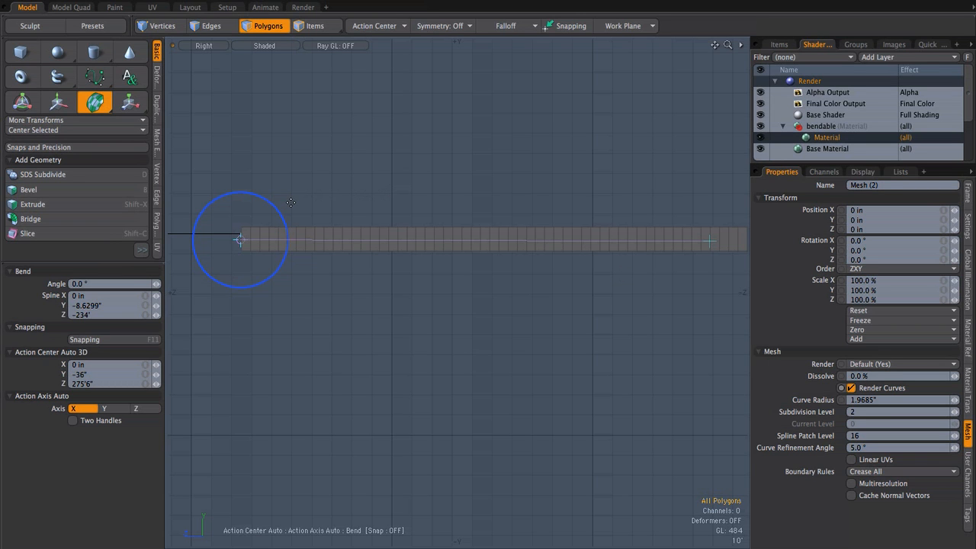
Step: Bend the box upward by about -49.27° and reposition the bend handles: spine to about Z -235', centre to about Y -30", Z 223'
left_click_drag(258, 200, 302, 354)
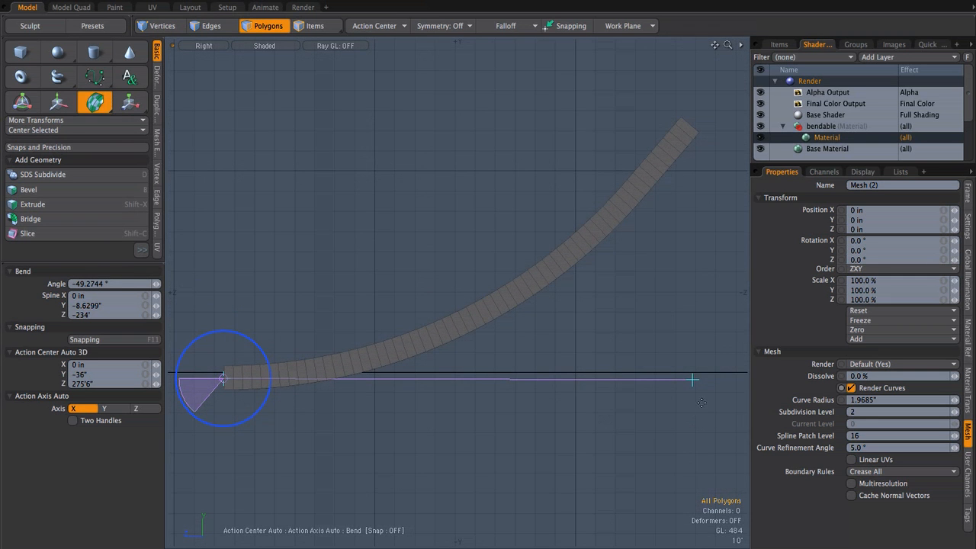
mouse_move(692, 381)
left_mouse_down()
mouse_move(325, 376)
mouse_move(694, 377)
left_mouse_up()
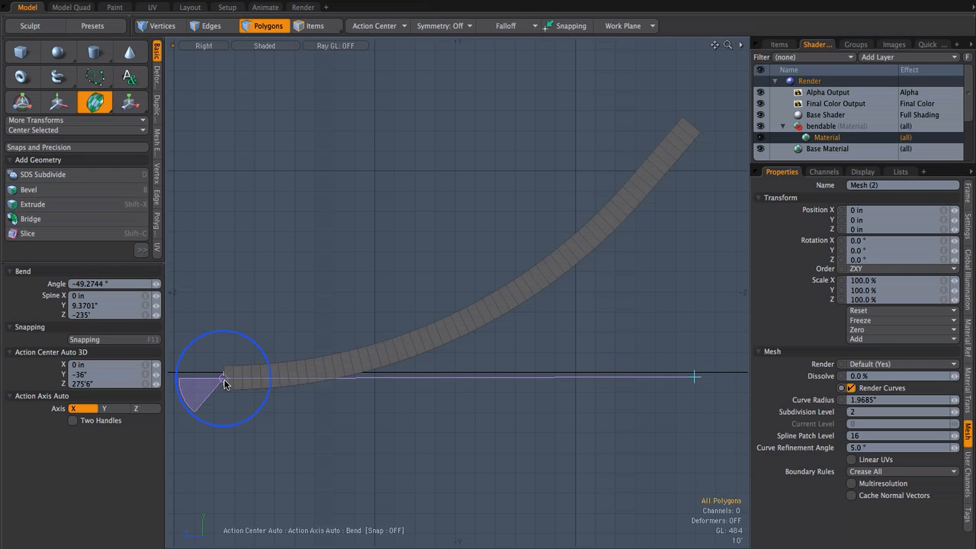
left_click_drag(223, 381, 328, 377)
Step: In the Perspective view, increase the box's bend to about -104.56°
key("ctrl")
key("ctrl+space")
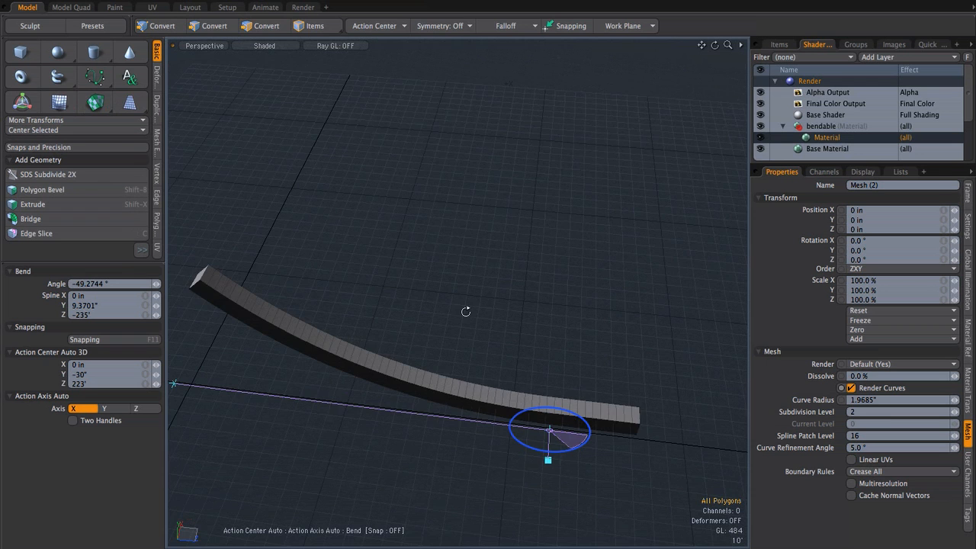
left_click_drag(333, 318, 418, 330, "alt")
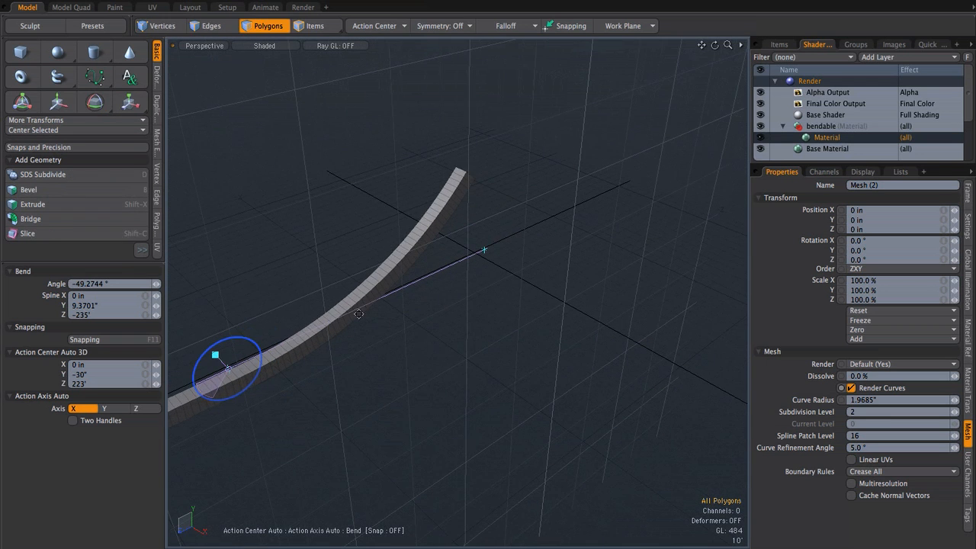
left_click_drag(257, 348, 135, 327)
left_click_drag(395, 291, 534, 303, "alt+shift")
left_click_drag(508, 355, 414, 307, "alt")
left_click_drag(336, 335, 328, 333)
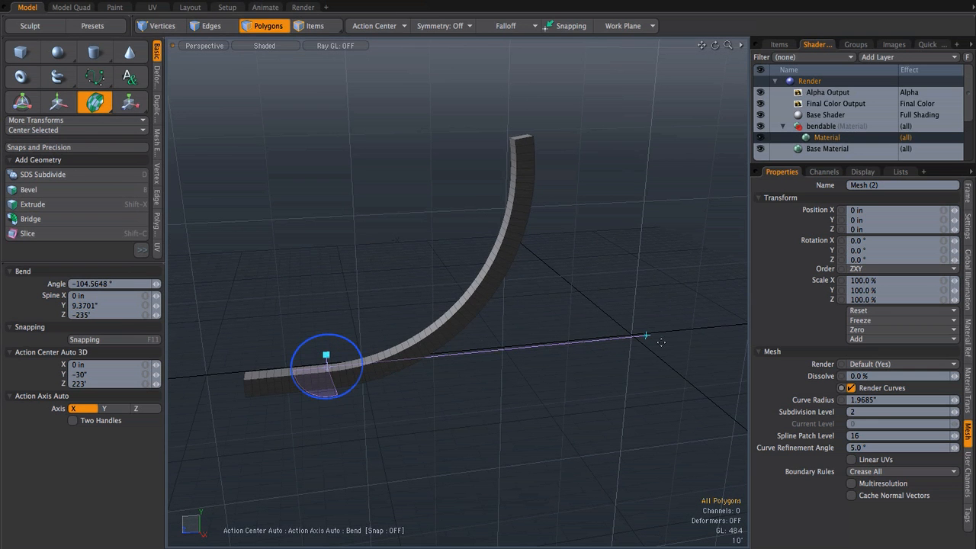
Step: Switch the viewport to the Front view of the bent box
key("ctrl")
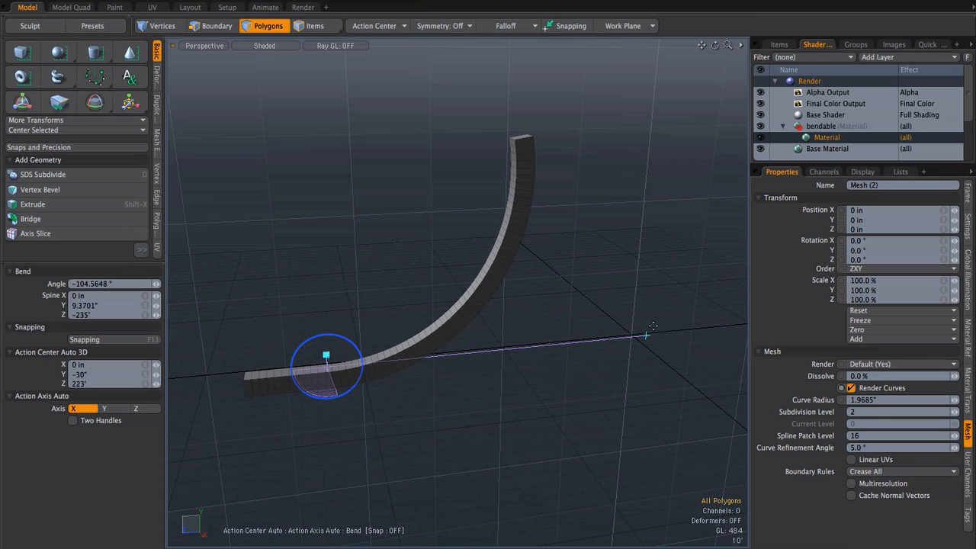
key("ctrl+space")
left_click(639, 329)
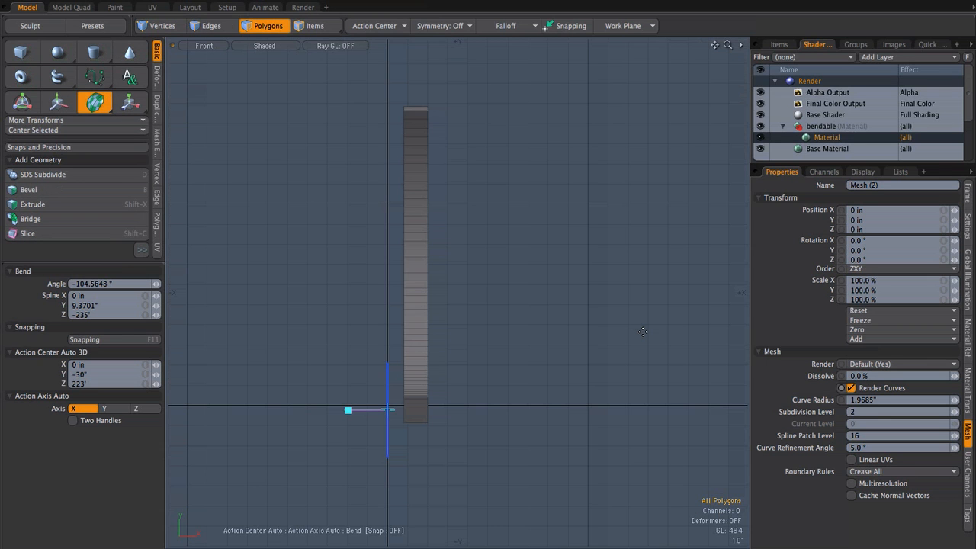